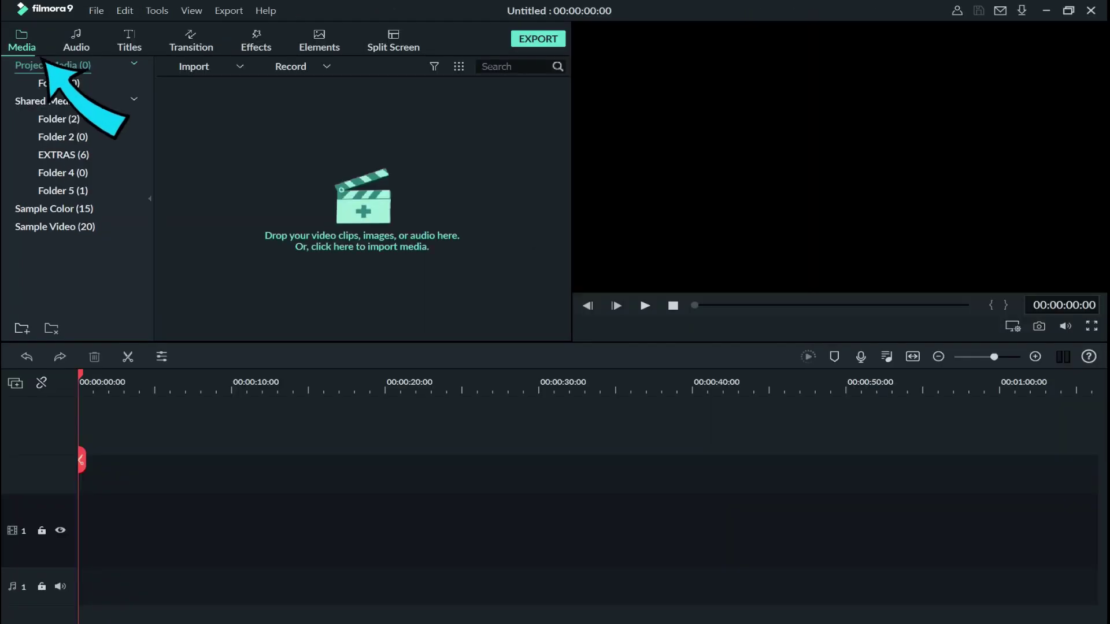
pyautogui.hotkey('ctrl', 'i')
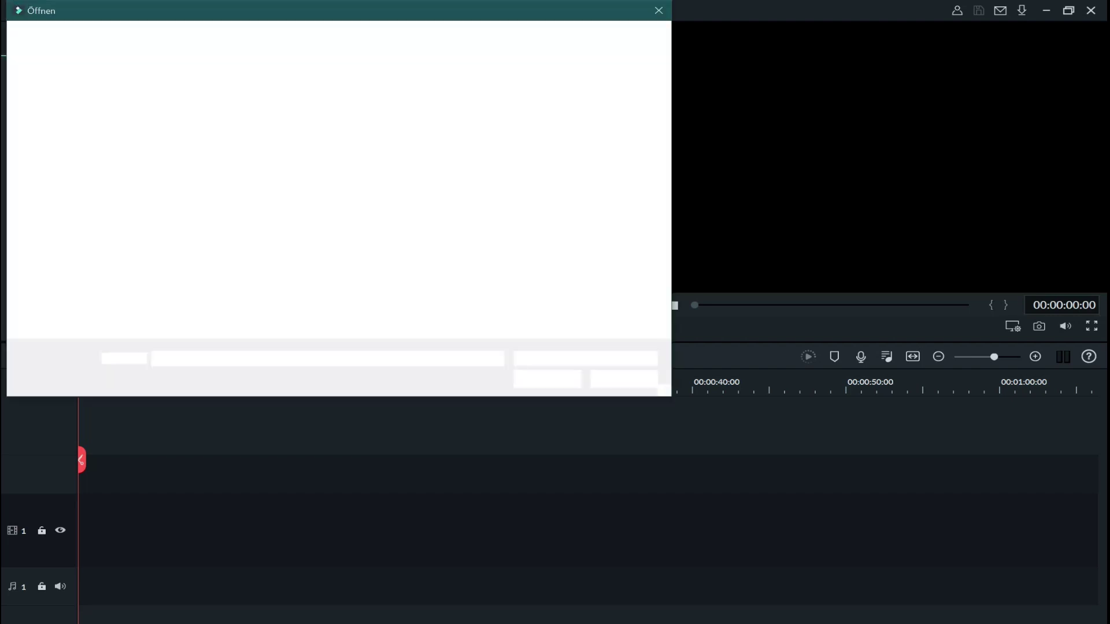
pyautogui.moveTo(369, 196); pyautogui.dragTo(170, 113)
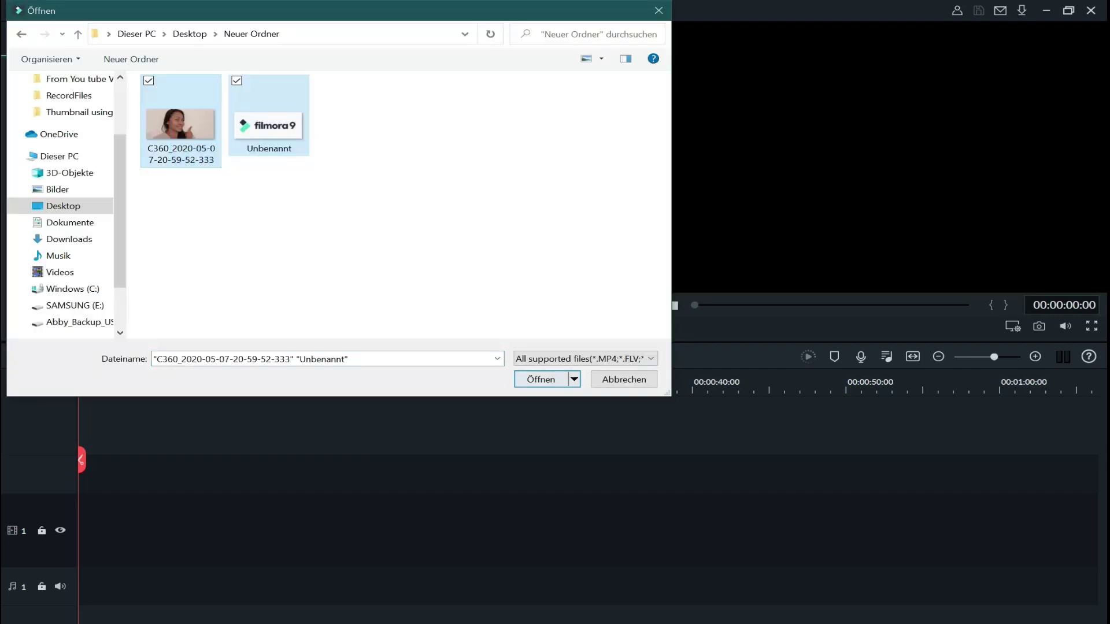
pyautogui.click(541, 380)
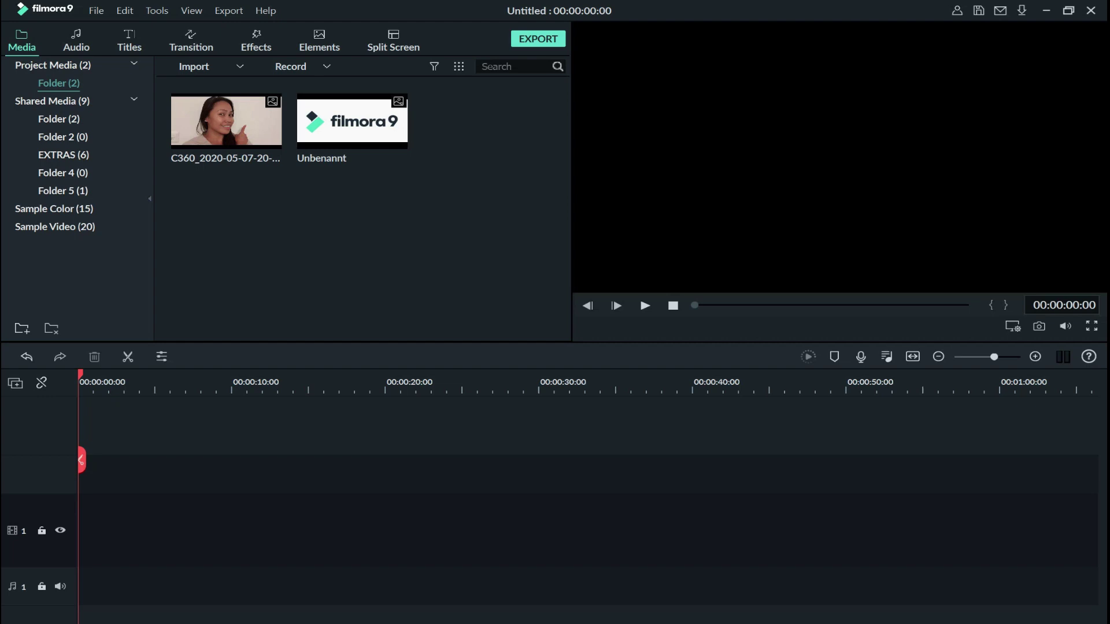
# Add the three-part split screen template with a V-shaped upper section to the start of video track 1.
pyautogui.click(405, 46)
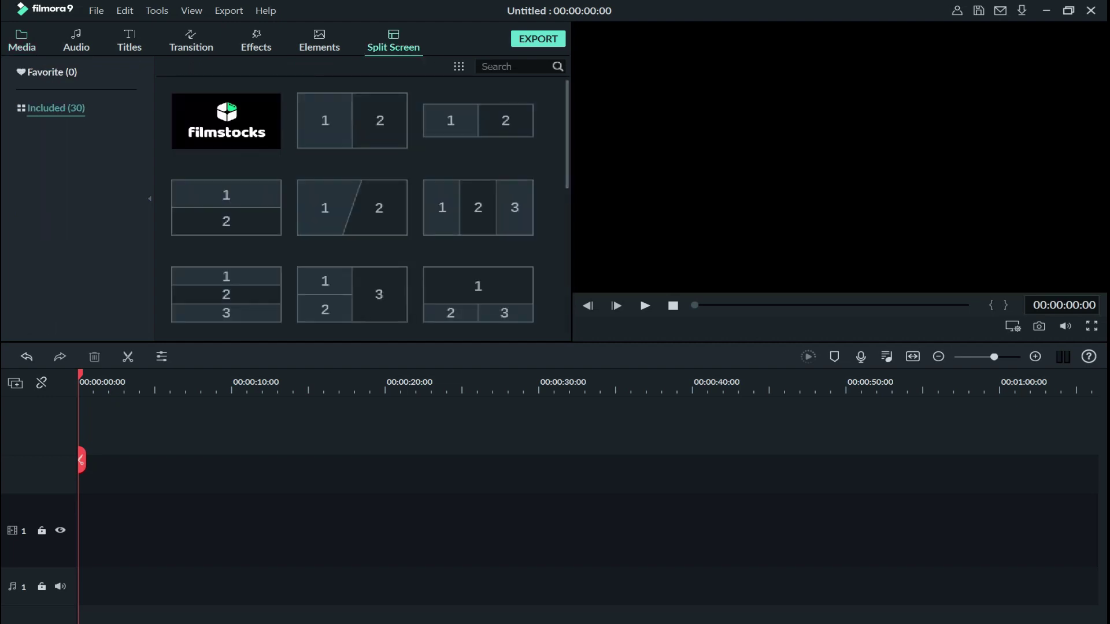
pyautogui.scroll(-5, 358, 202)
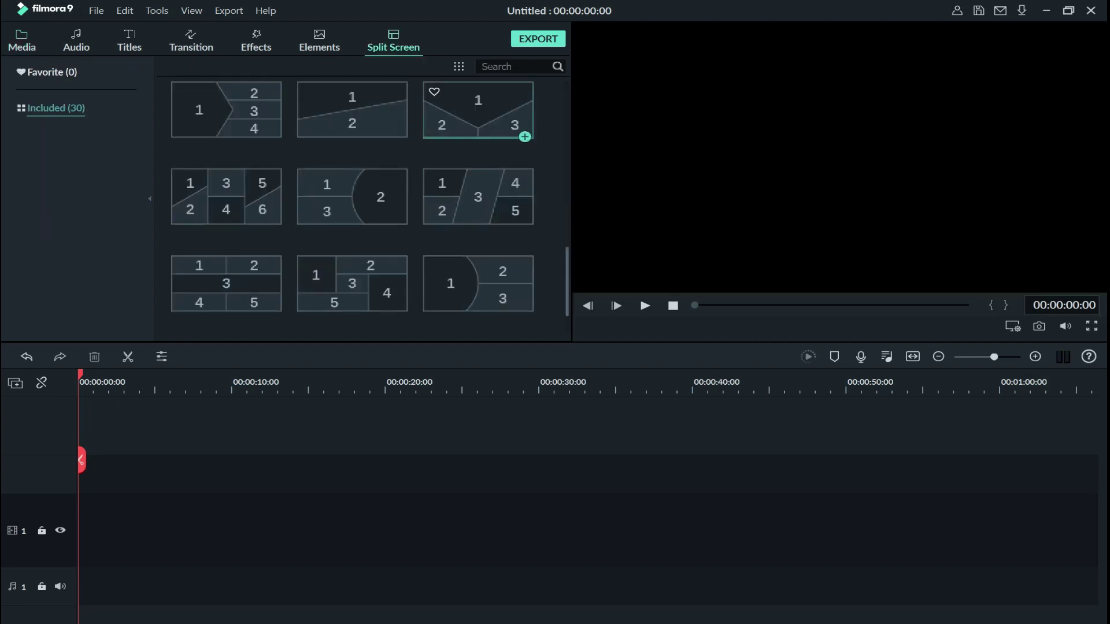
pyautogui.click(478, 110)
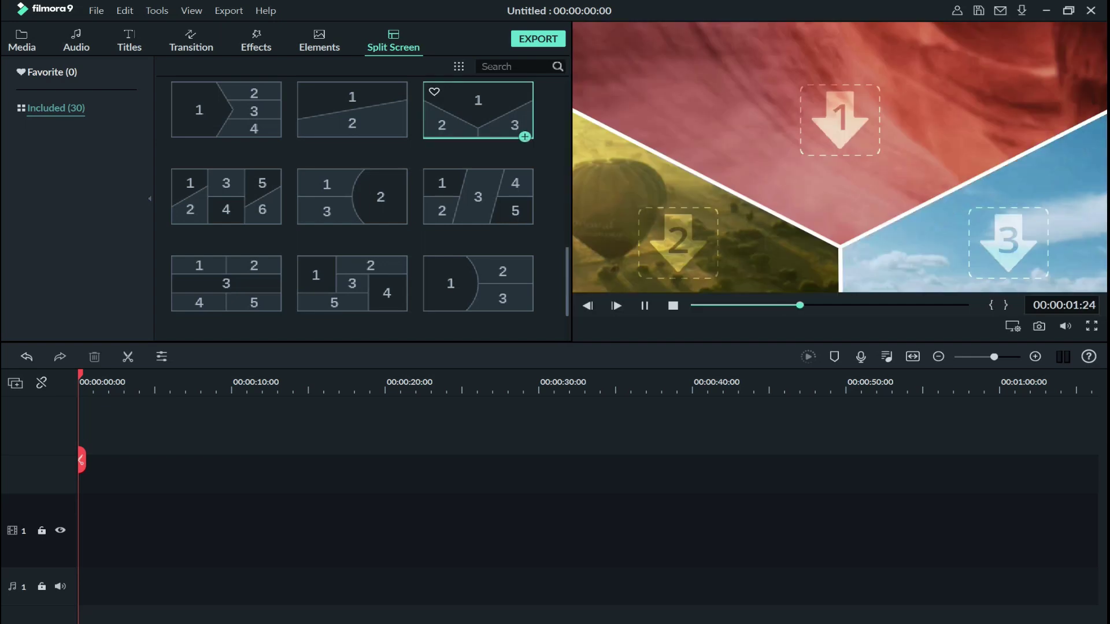
pyautogui.moveTo(478, 110); pyautogui.dragTo(84, 530)
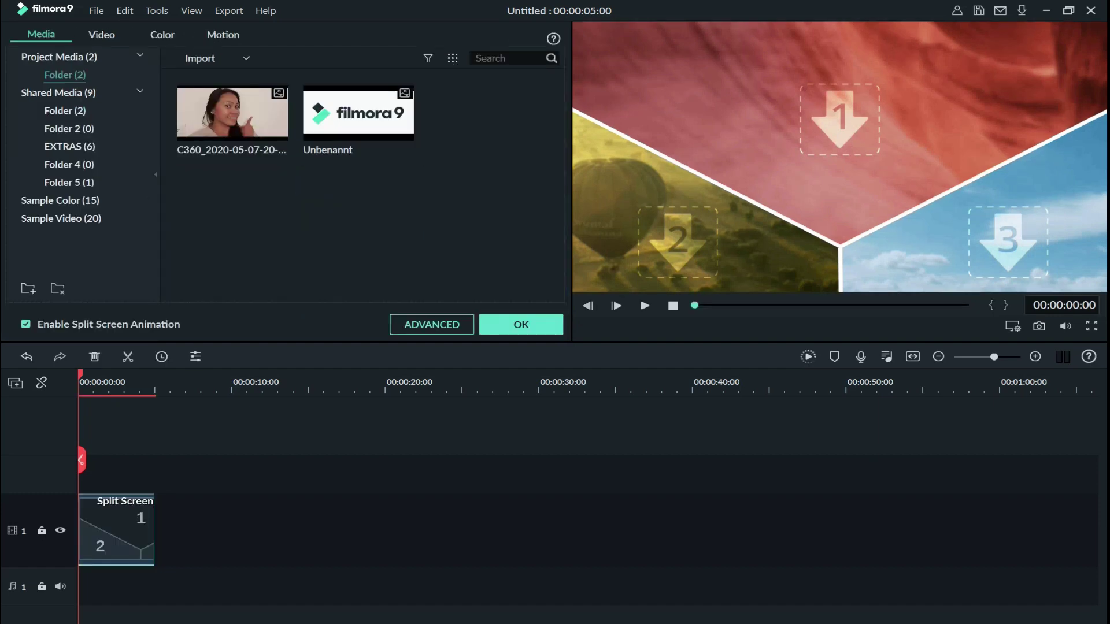
pyautogui.click(521, 325)
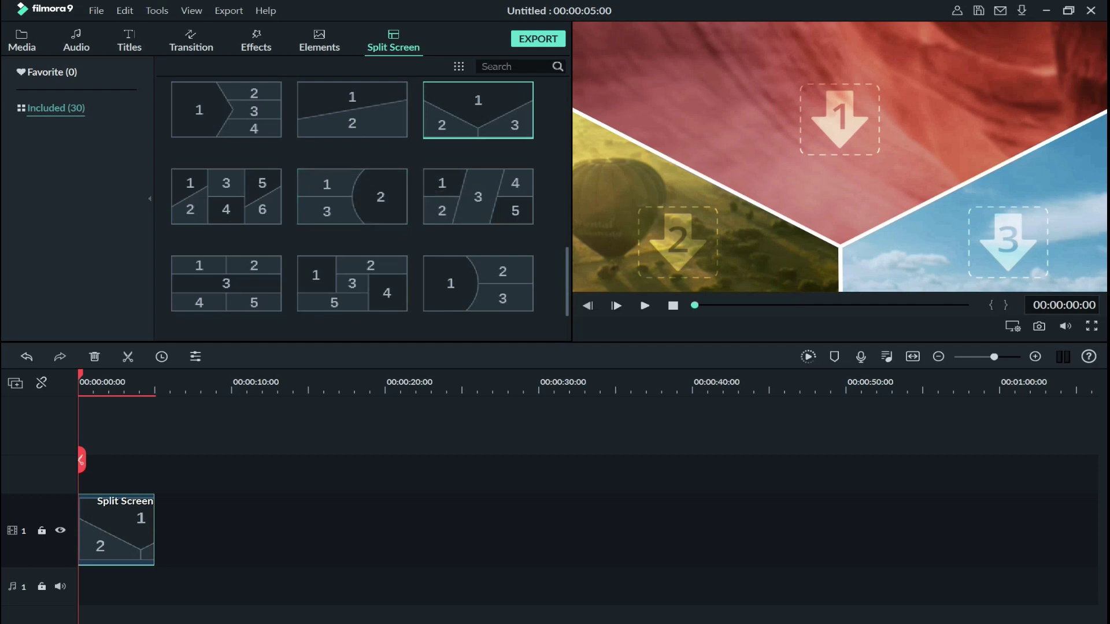
# Fill the split screen's upper section with white and both lower sections with blue from the sample colors.
pyautogui.click(22, 40)
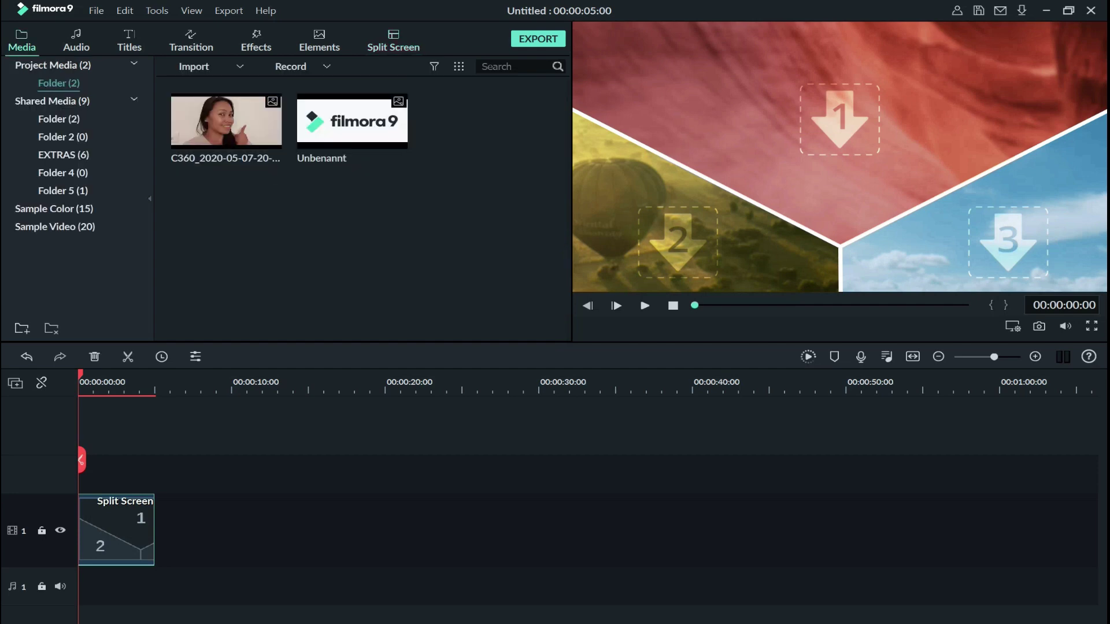
pyautogui.click(53, 209)
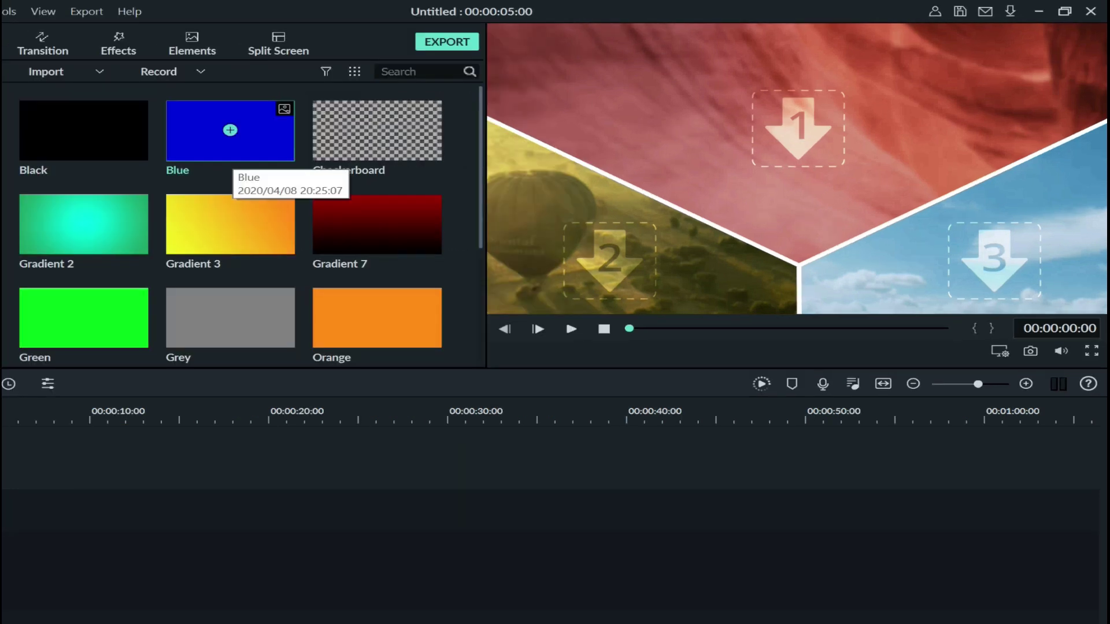
pyautogui.moveTo(478, 205)
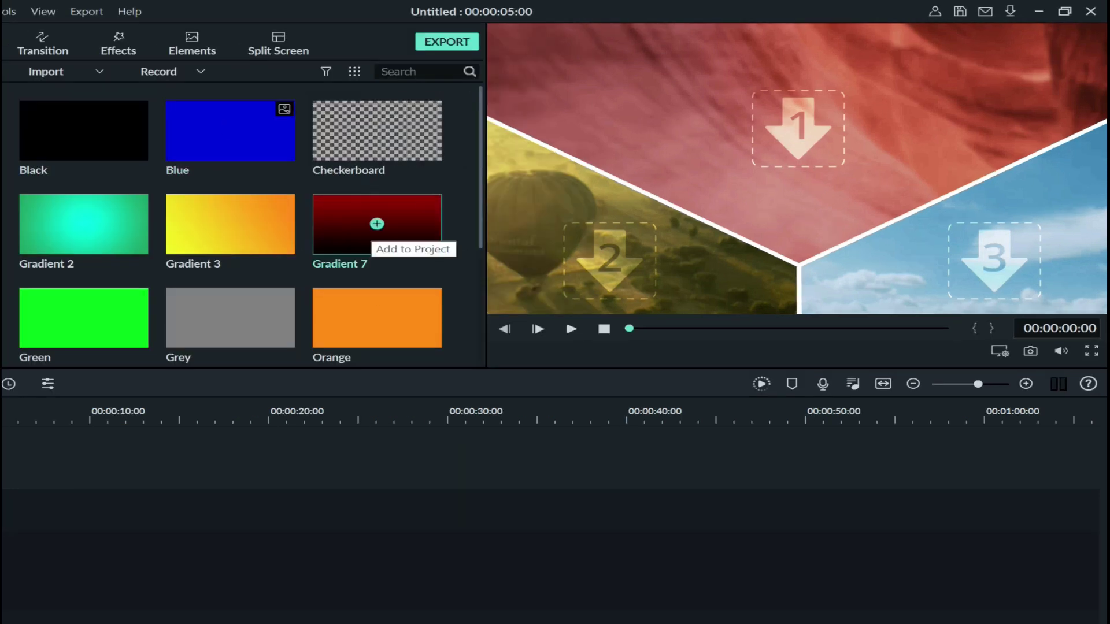
pyautogui.scroll(-3, 347, 255)
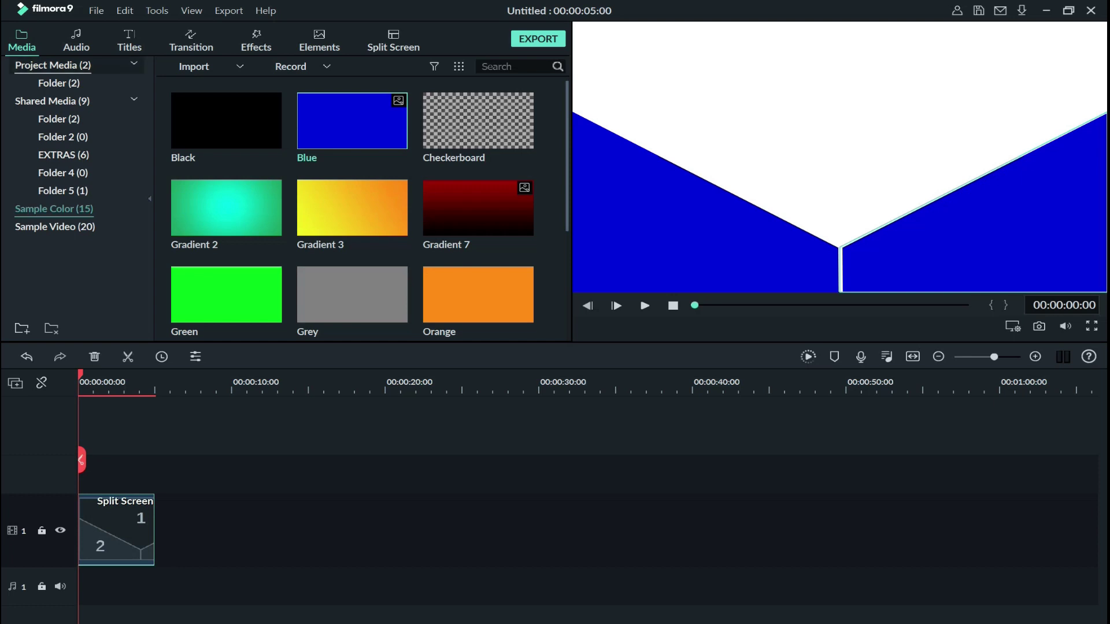
# Place the C360 portrait photo on video track 2, directly above the split screen clip.
pyautogui.click(59, 82)
pyautogui.moveTo(226, 121); pyautogui.dragTo(116, 473)
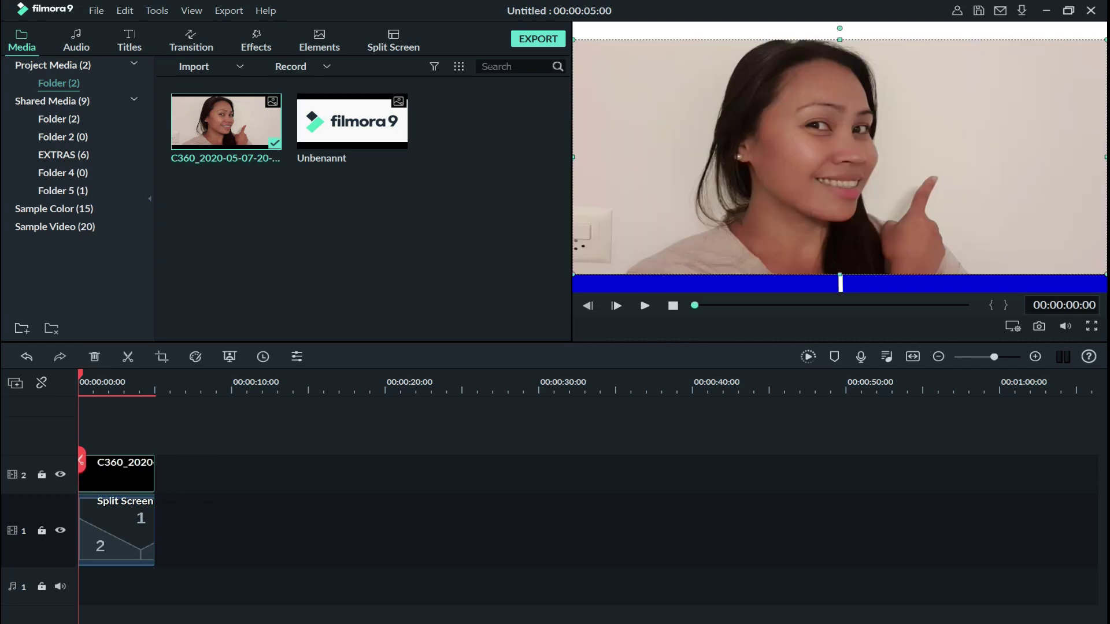
# Crop the portrait photo to a 1:1 ratio around the face and raised thumb, and shrink and tilt it over the split screen.
pyautogui.rightClick(116, 473)
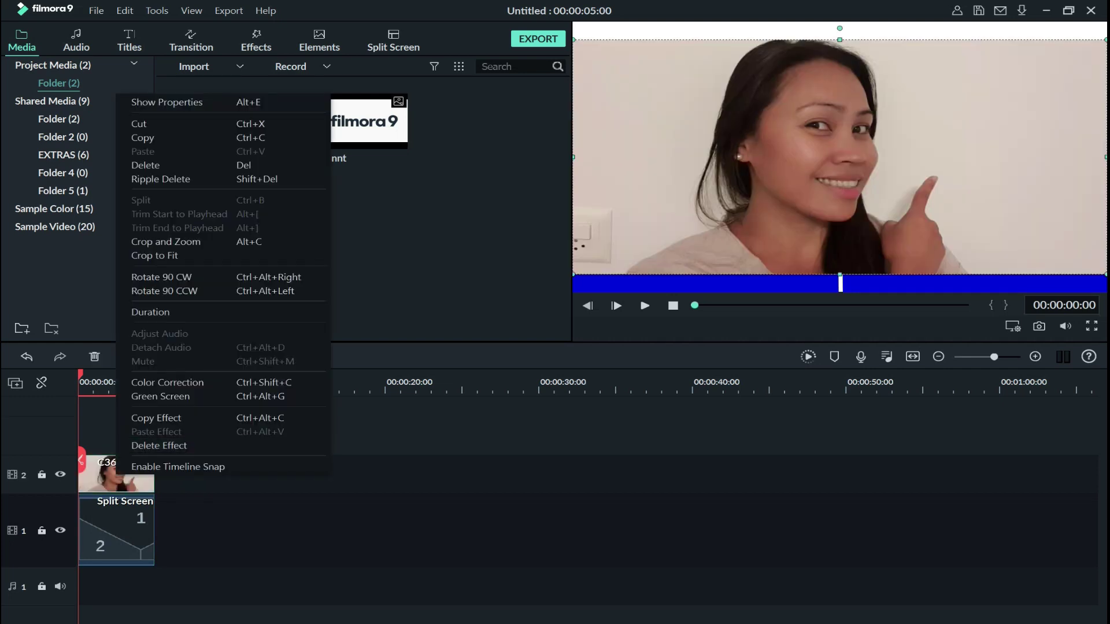
pyautogui.click(166, 241)
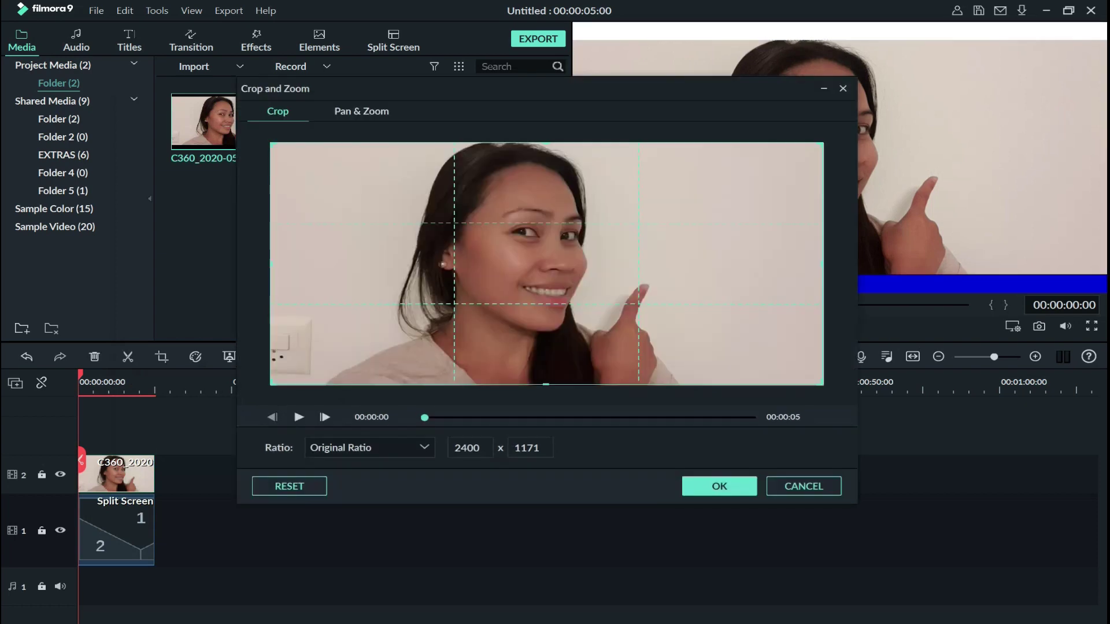
pyautogui.click(370, 448)
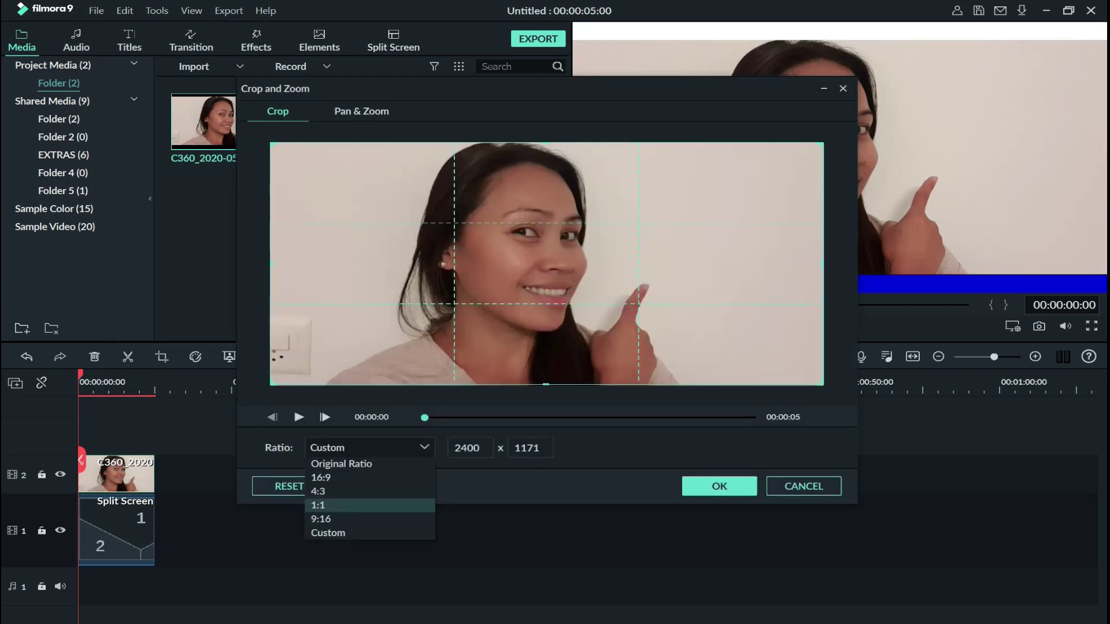
pyautogui.click(318, 504)
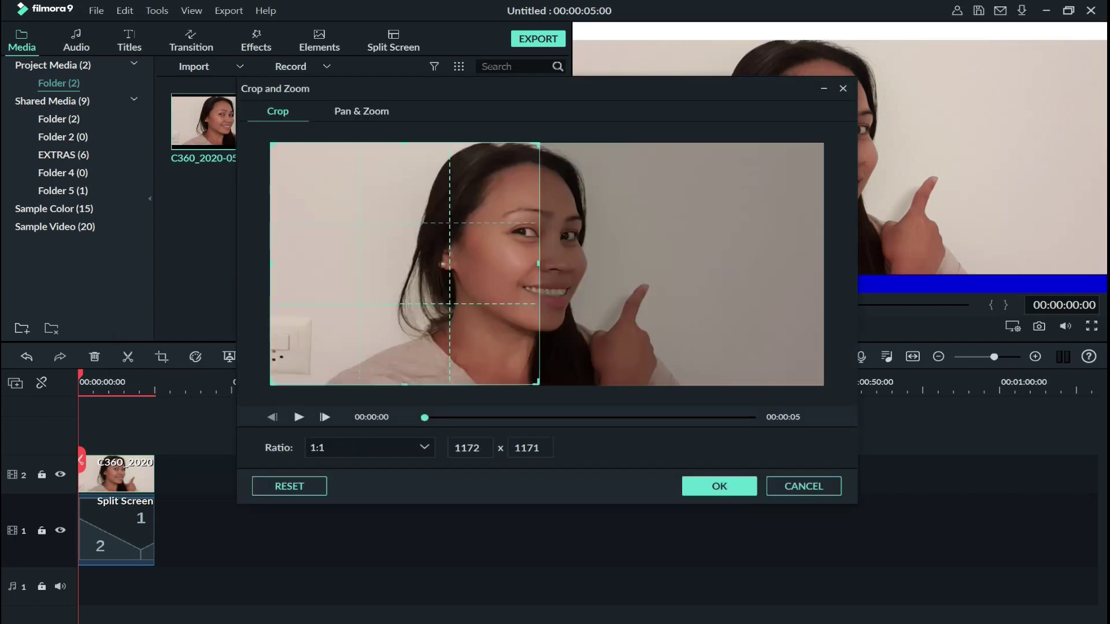
pyautogui.moveTo(405, 264); pyautogui.dragTo(527, 264)
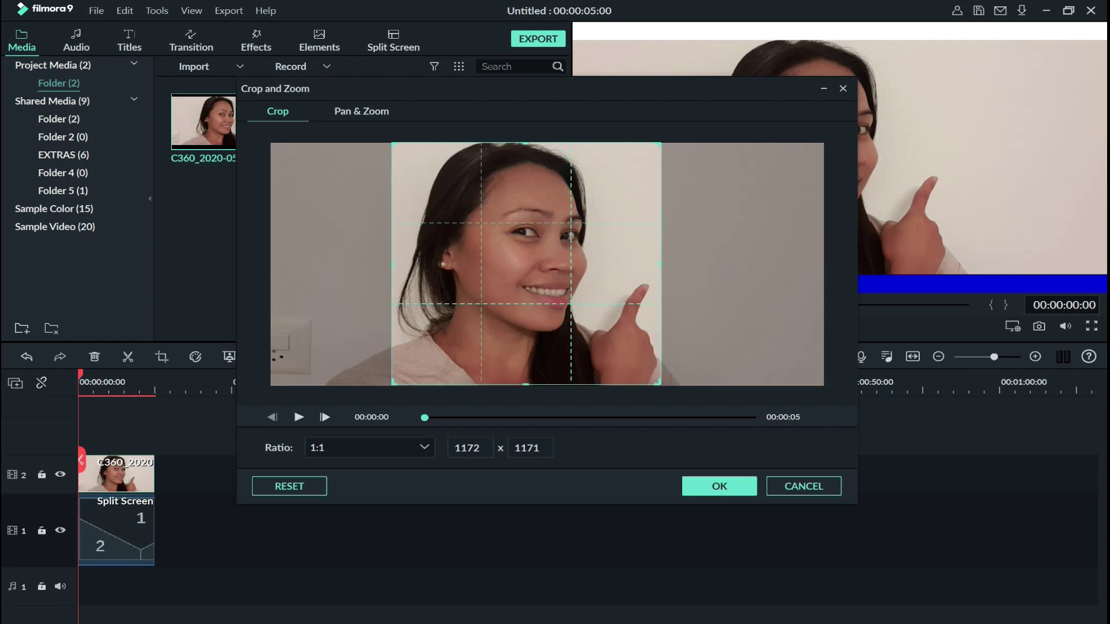
pyautogui.click(719, 486)
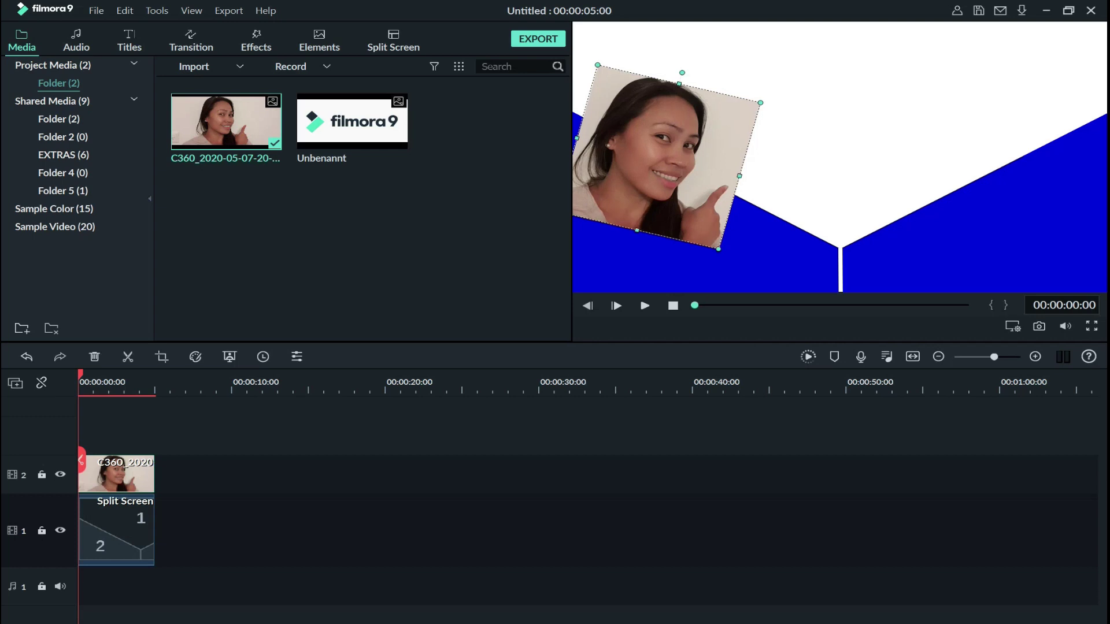
pyautogui.click(719, 486)
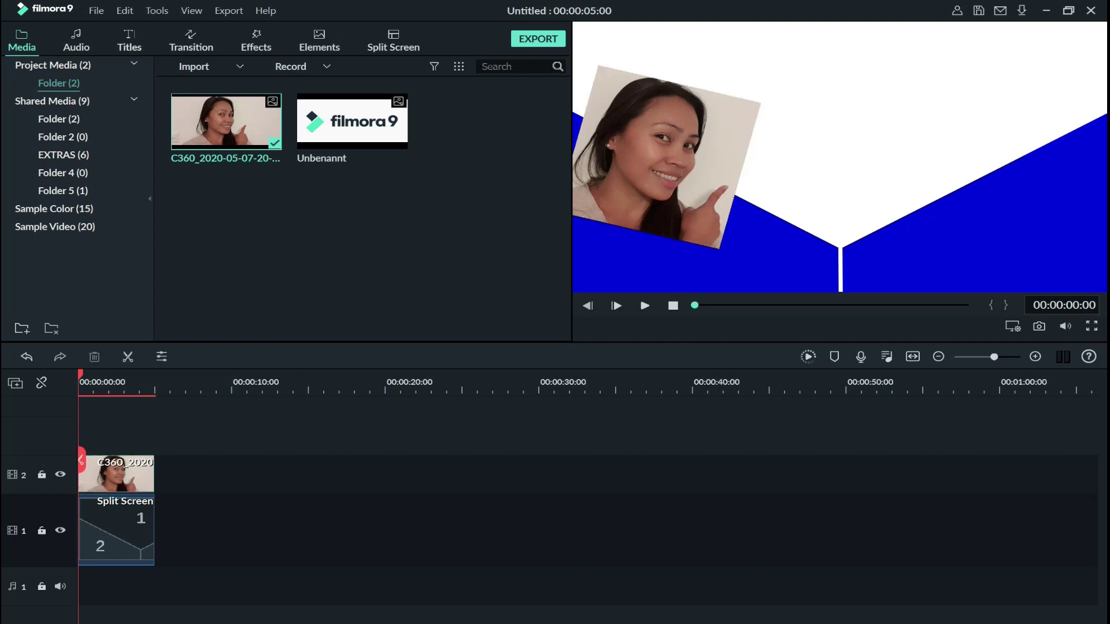
# Add the Title 16 template from the Titles collection to video track 3 above the portrait photo.
pyautogui.click(129, 45)
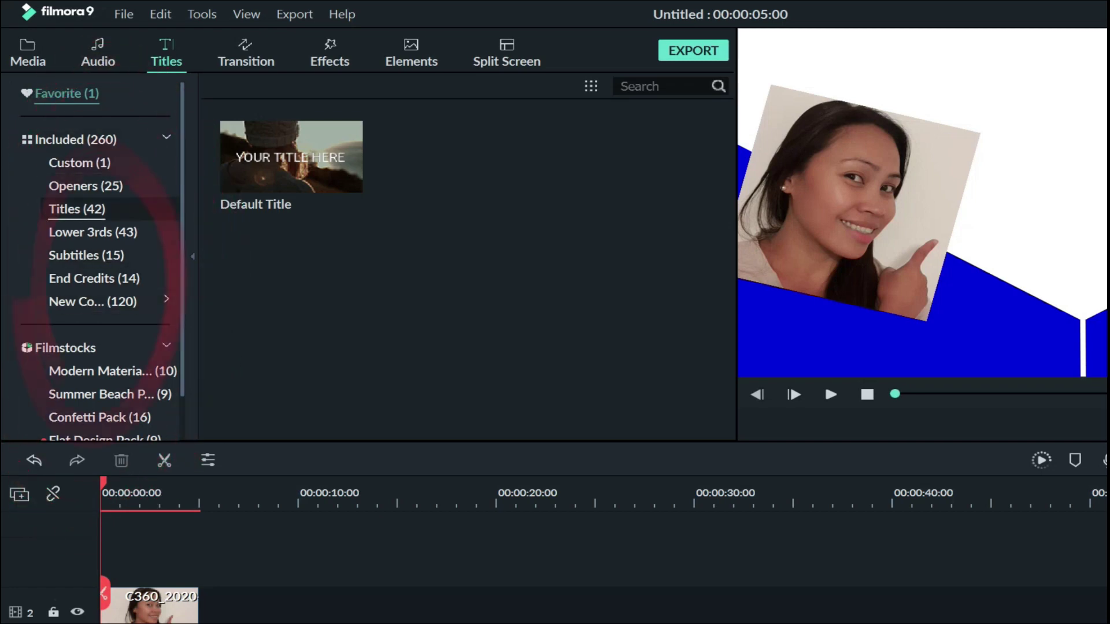
pyautogui.click(77, 210)
pyautogui.scroll(-3, 616, 157)
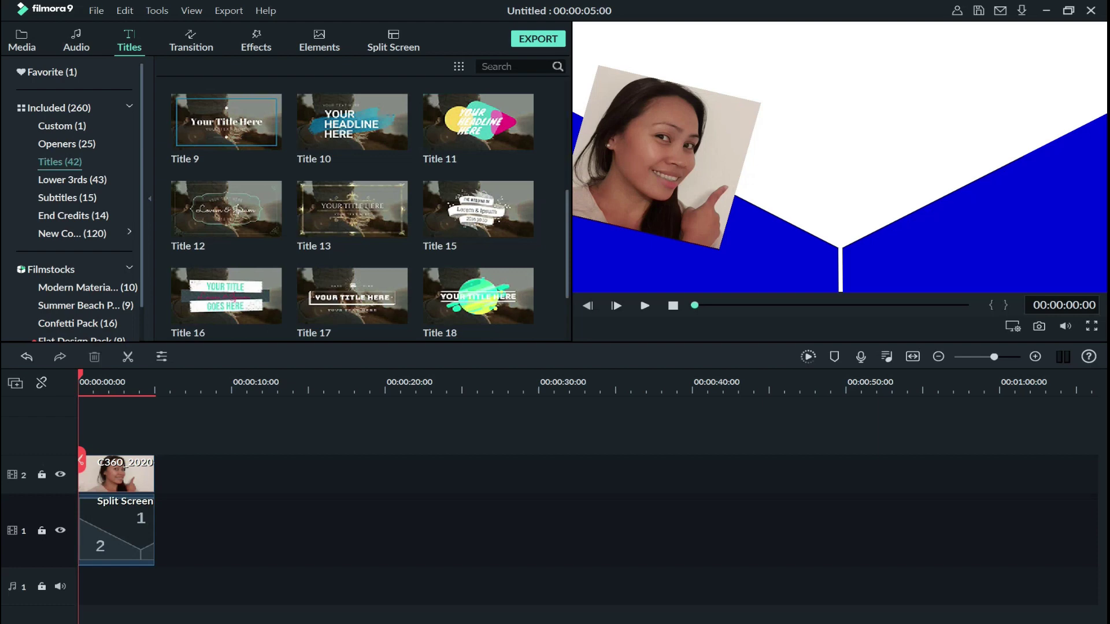
pyautogui.scroll(-5, 478, 121)
pyautogui.scroll(3, 226, 196)
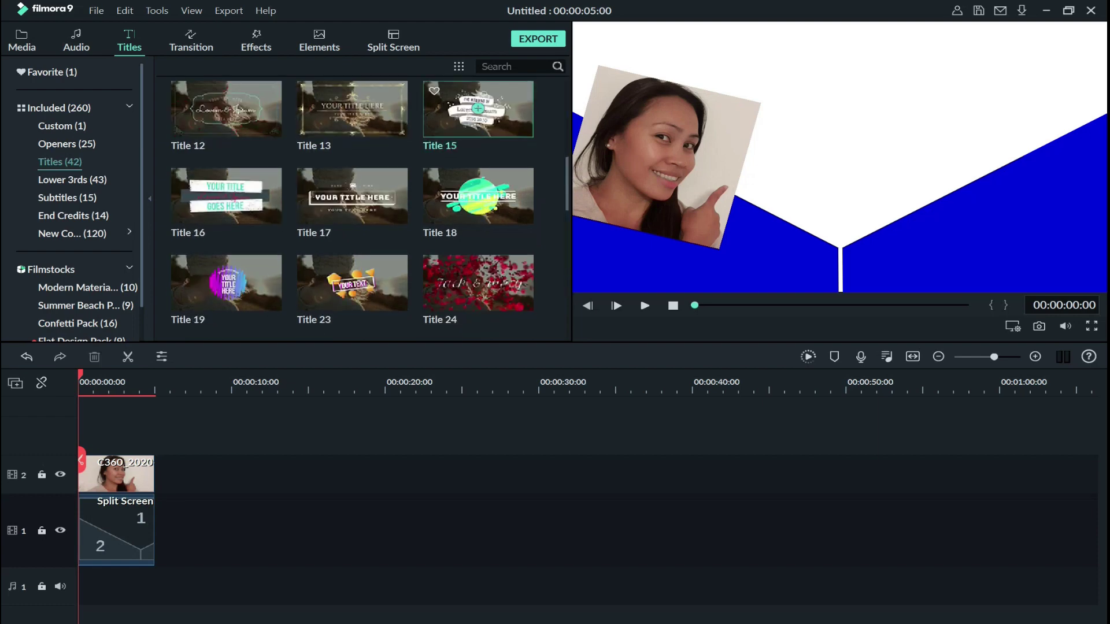
pyautogui.click(226, 196)
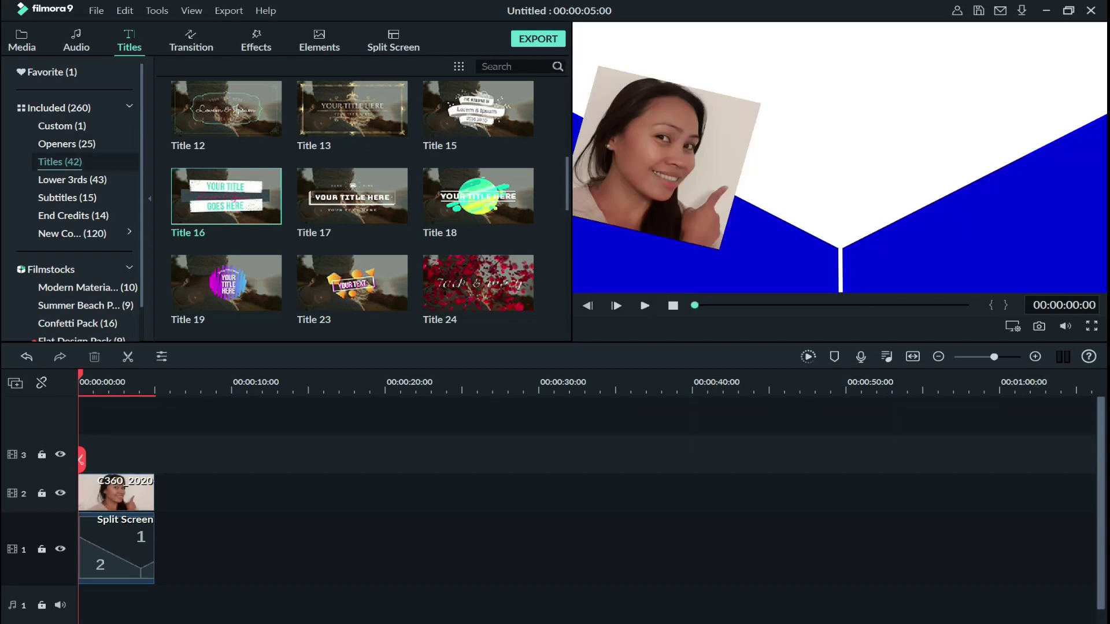
pyautogui.moveTo(226, 195); pyautogui.dragTo(116, 454)
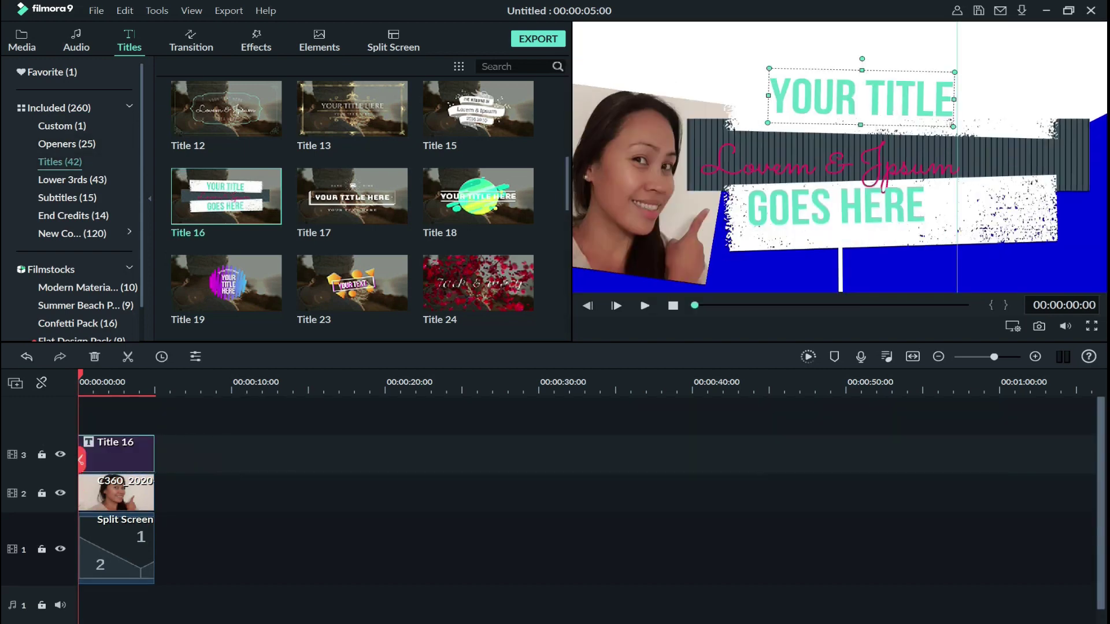
# Replace the "YOUR TITLE" text of the Title 16 clip with "How To Make thumbnail".
pyautogui.doubleClick(116, 454)
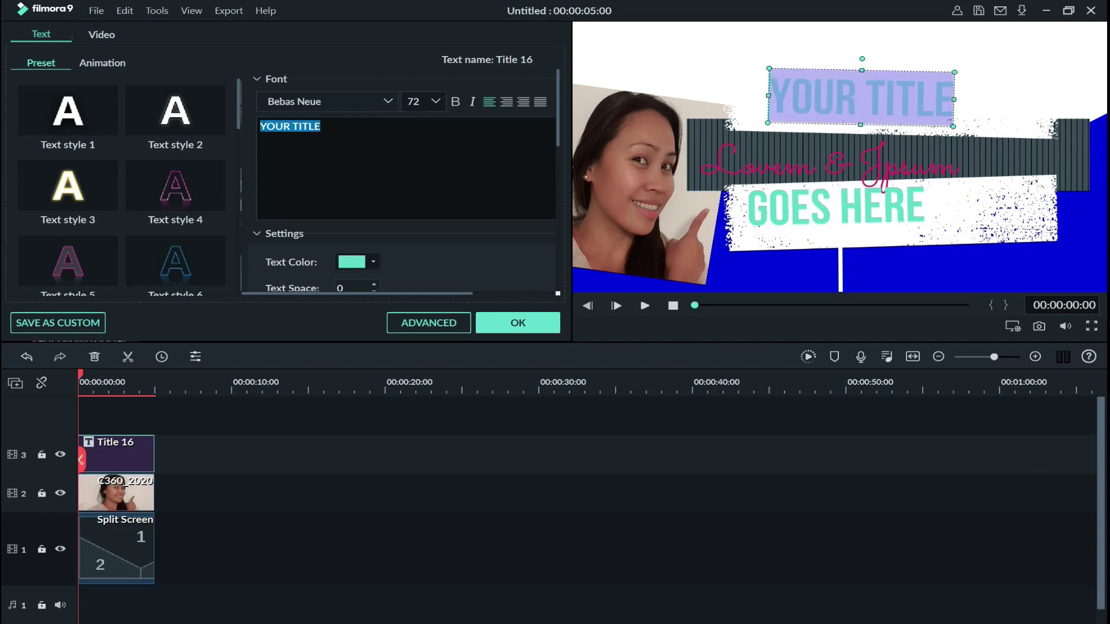
pyautogui.write('How To Make')
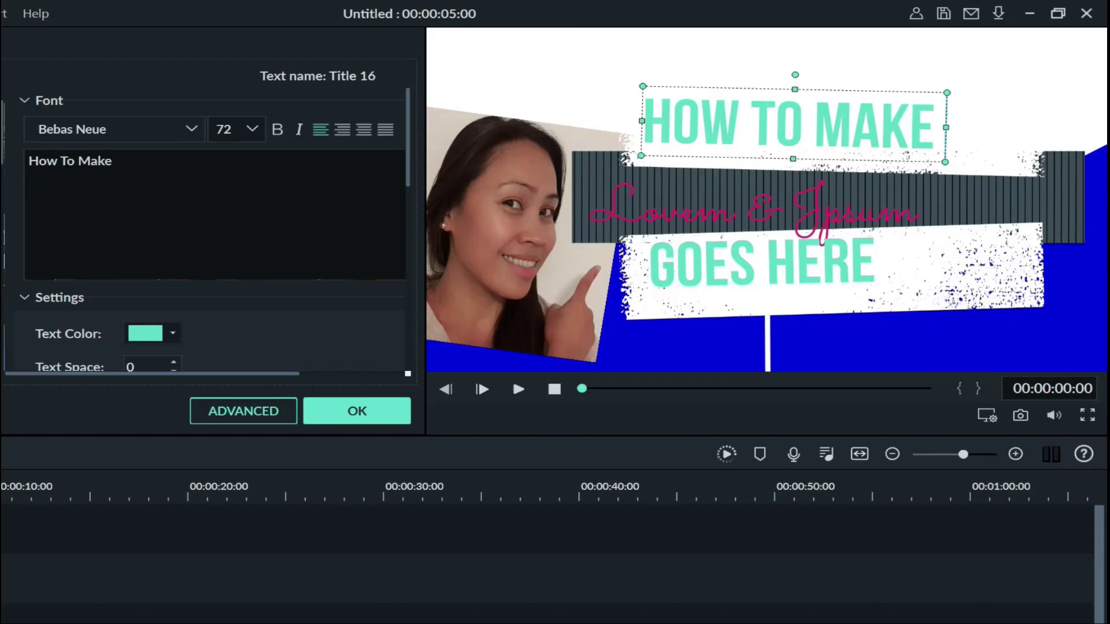
pyautogui.write(' thum')
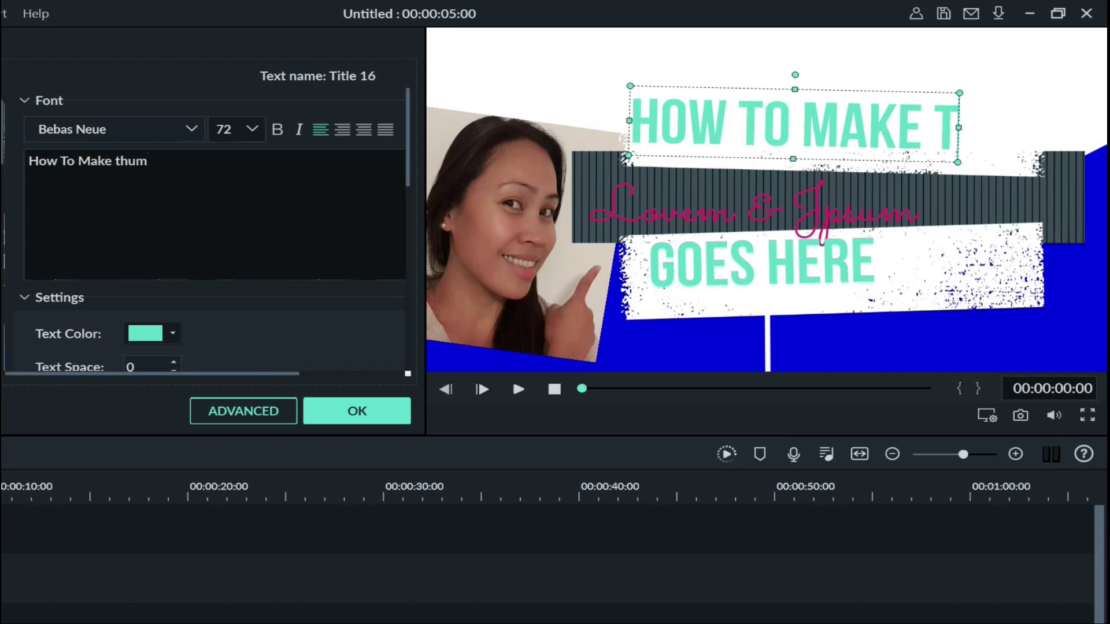
pyautogui.write('bnail')
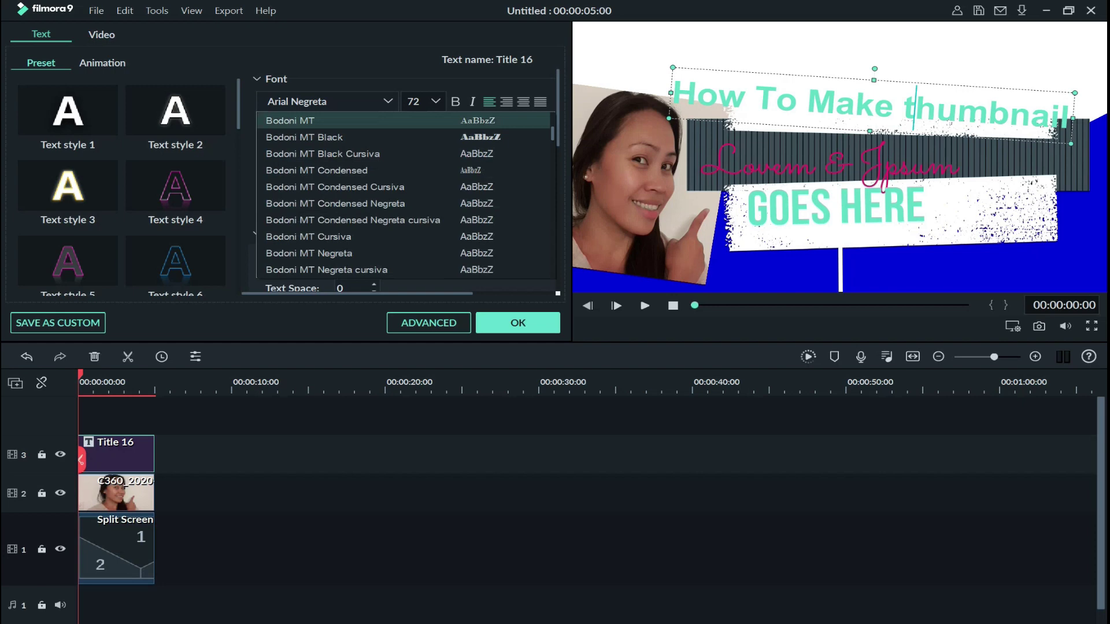
# Set the font of the "How To Make thumbnail" text to Ink Free and apply the title changes.
pyautogui.click(387, 101)
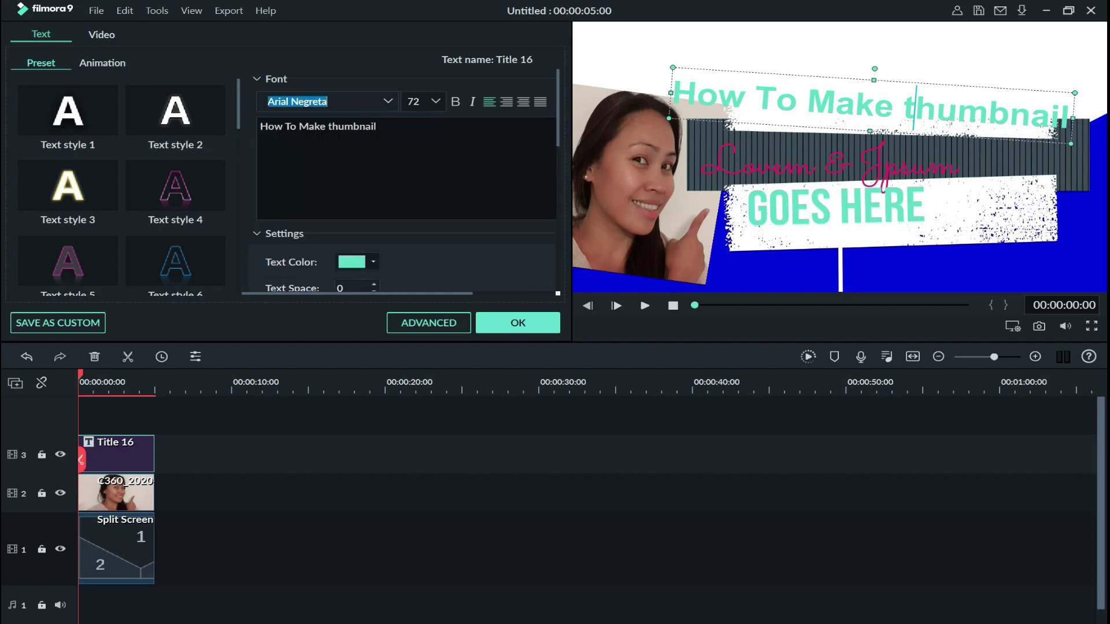
pyautogui.click(388, 101)
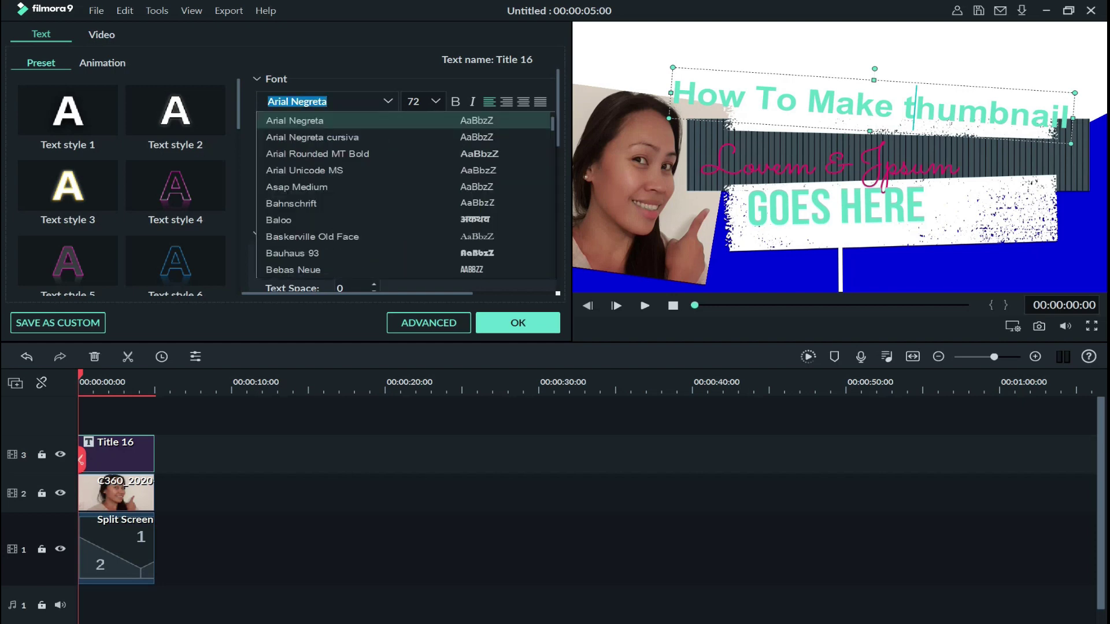
pyautogui.scroll(-3, 374, 156)
pyautogui.write('ink')
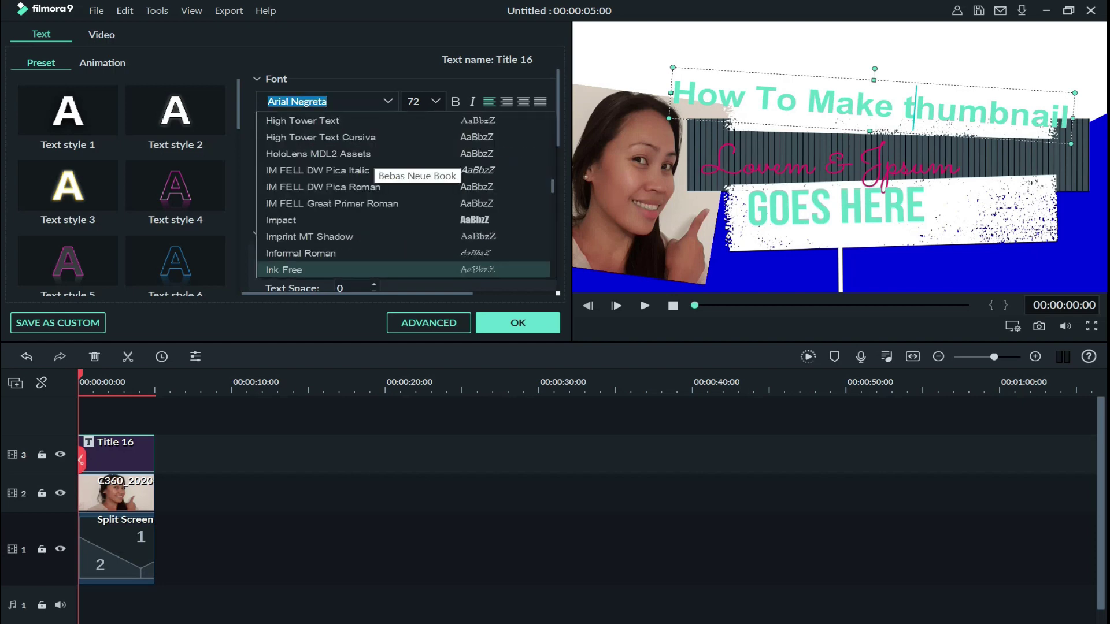
pyautogui.click(301, 269)
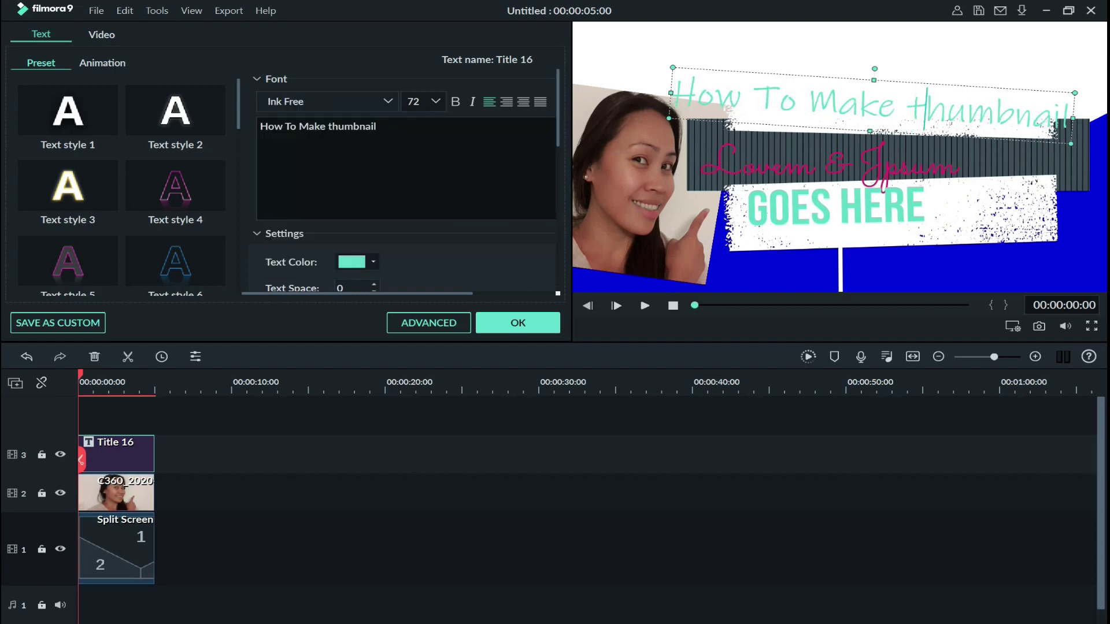
pyautogui.click(518, 324)
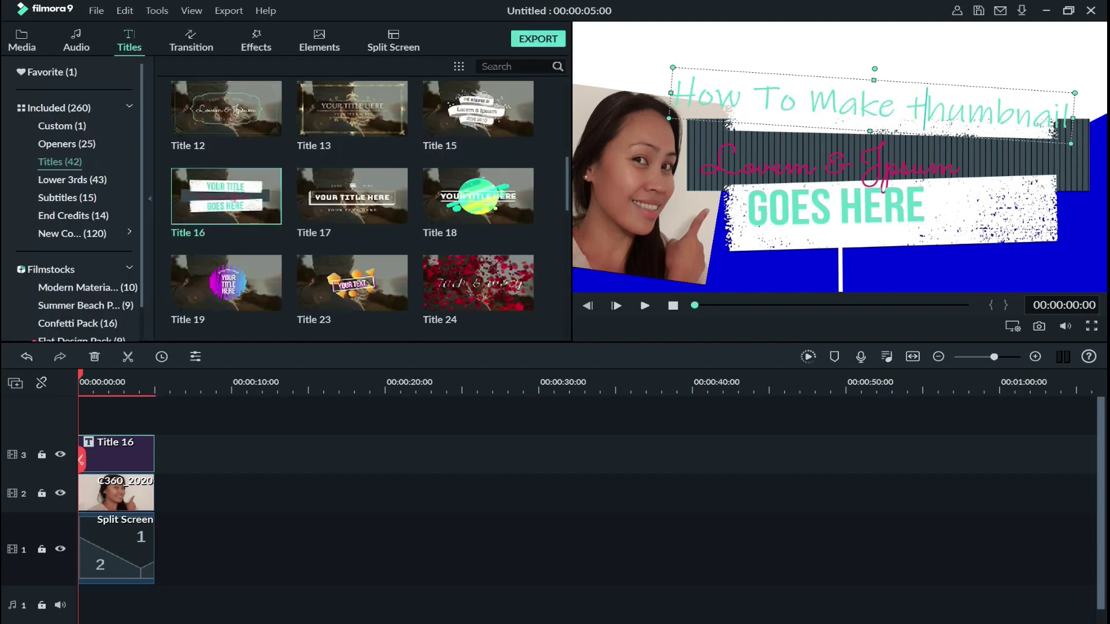
# Apply Text style 1 to the "How To Make thumbnail" text and set its text color to black.
pyautogui.doubleClick(925, 110)
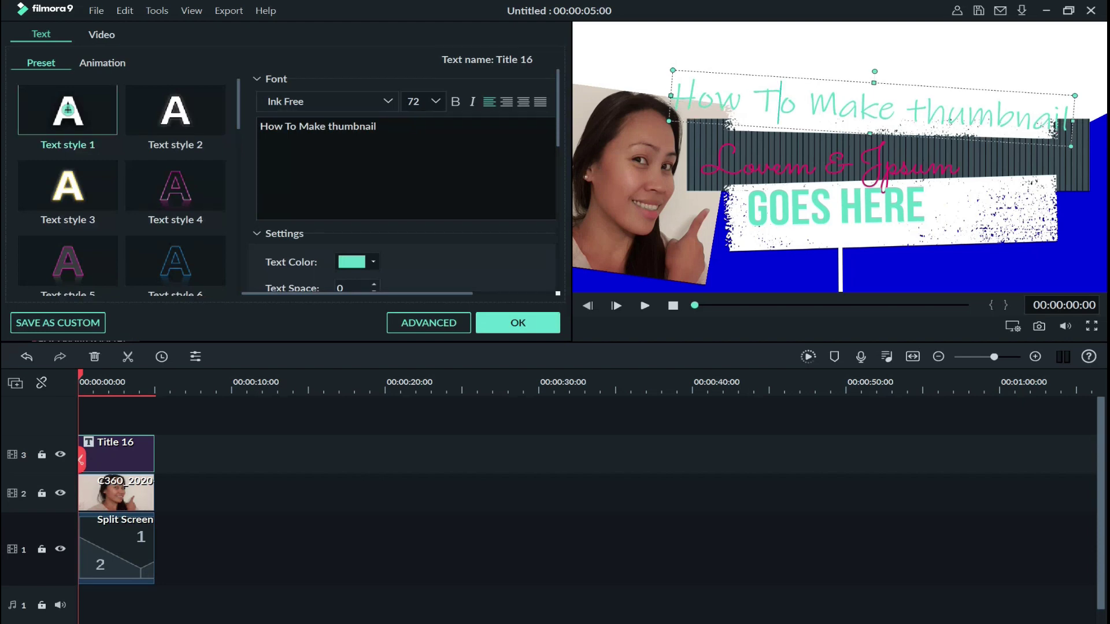
pyautogui.click(68, 109)
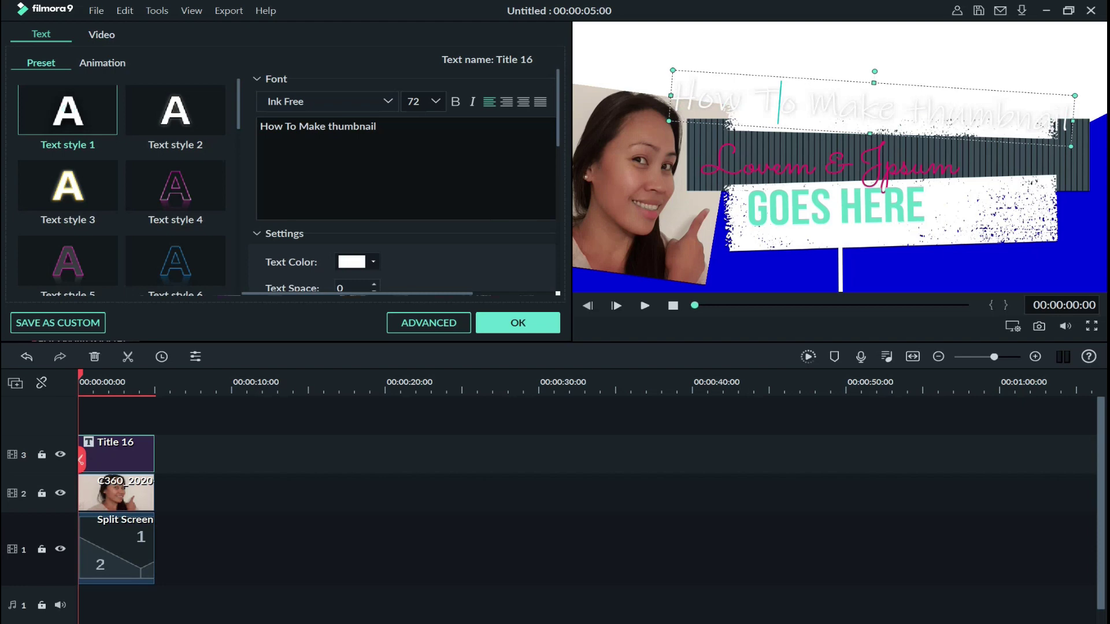
pyautogui.click(374, 262)
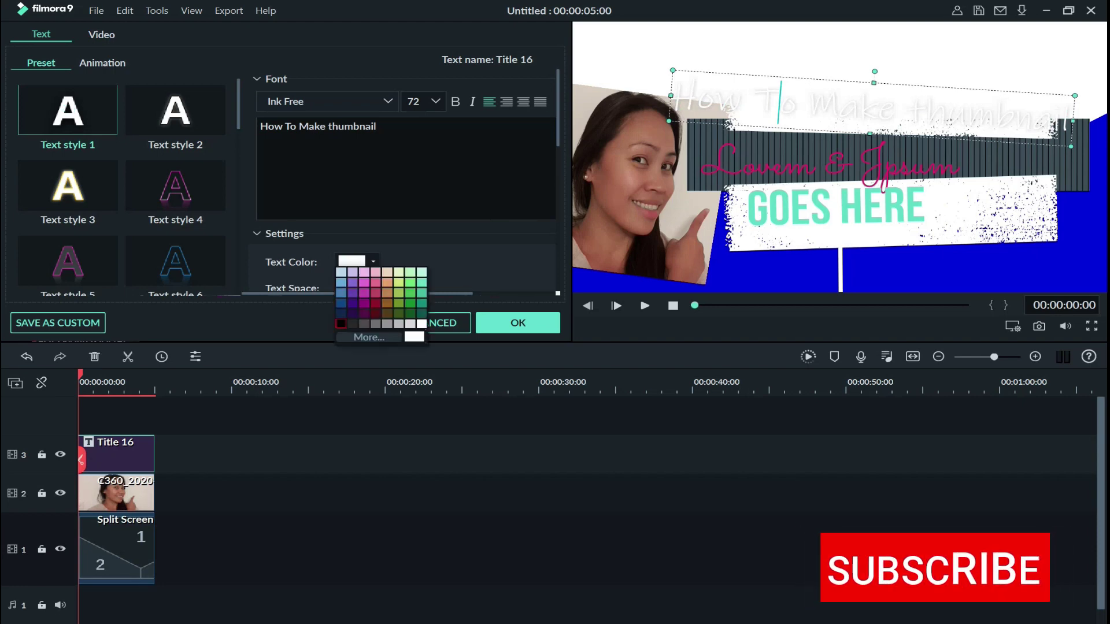
pyautogui.click(341, 324)
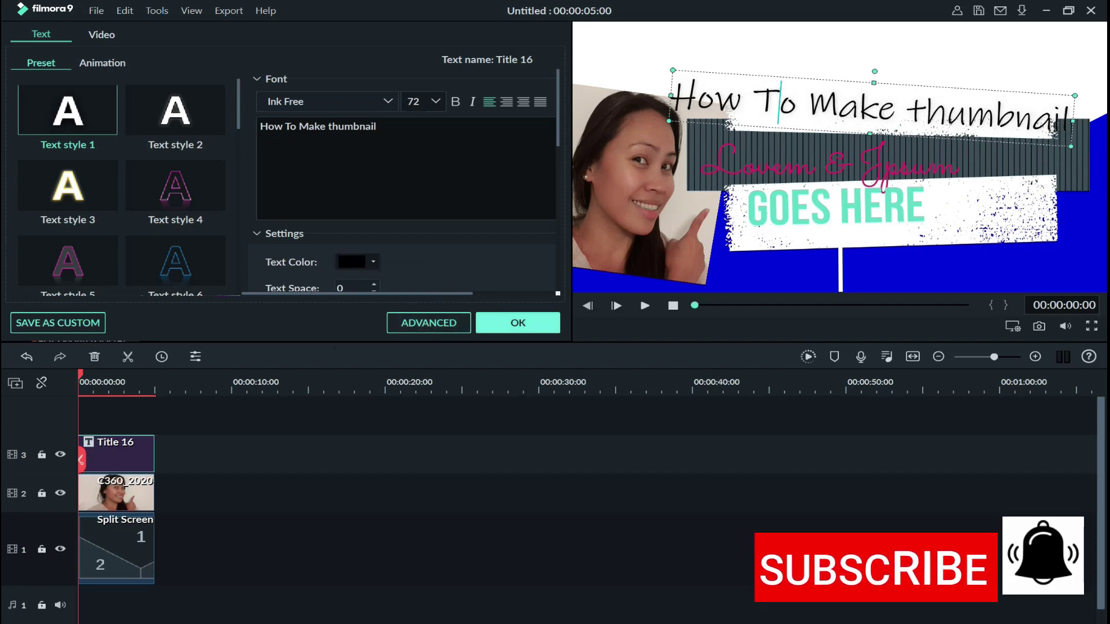
pyautogui.press('Return')
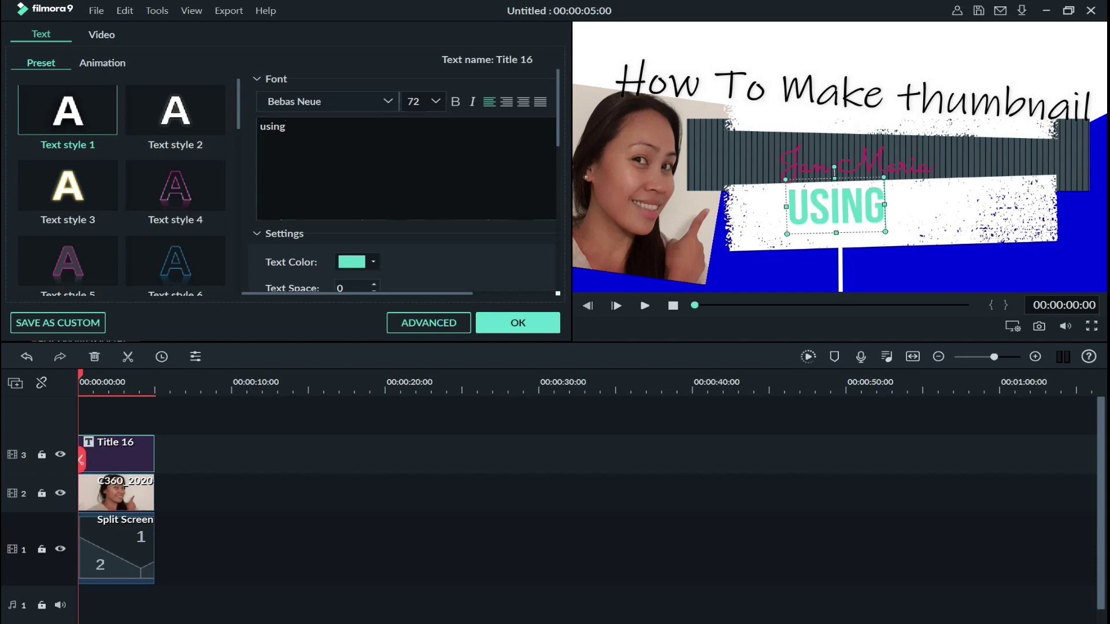
# Restyle the "using" line of the title in black Ink Free and apply the title changes.
pyautogui.click(387, 101)
pyautogui.press('i')
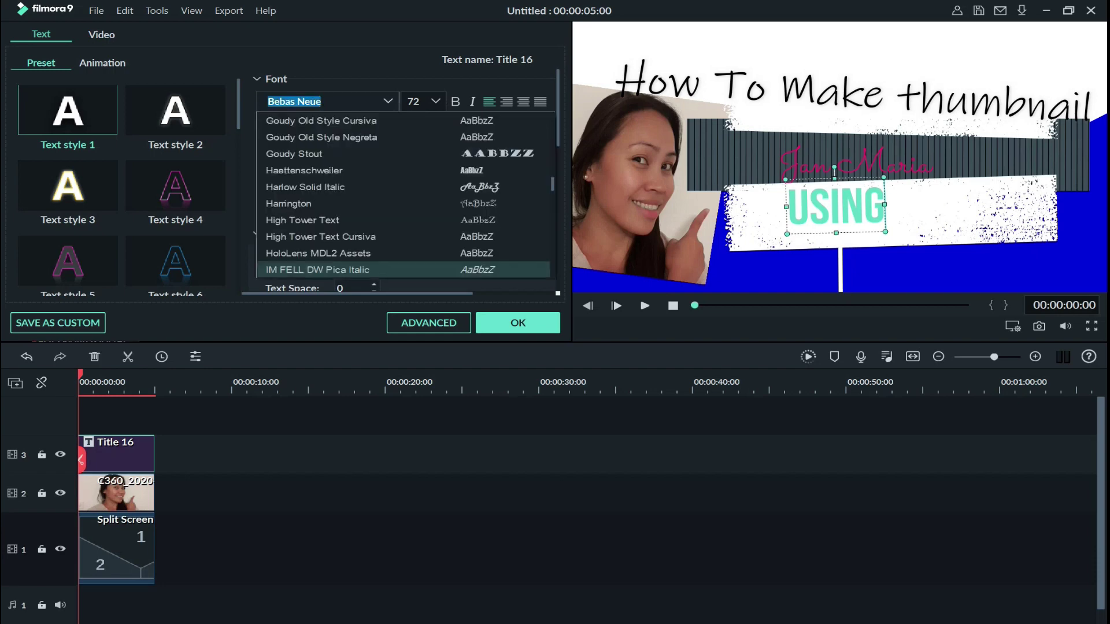
pyautogui.scroll(-3, 403, 219)
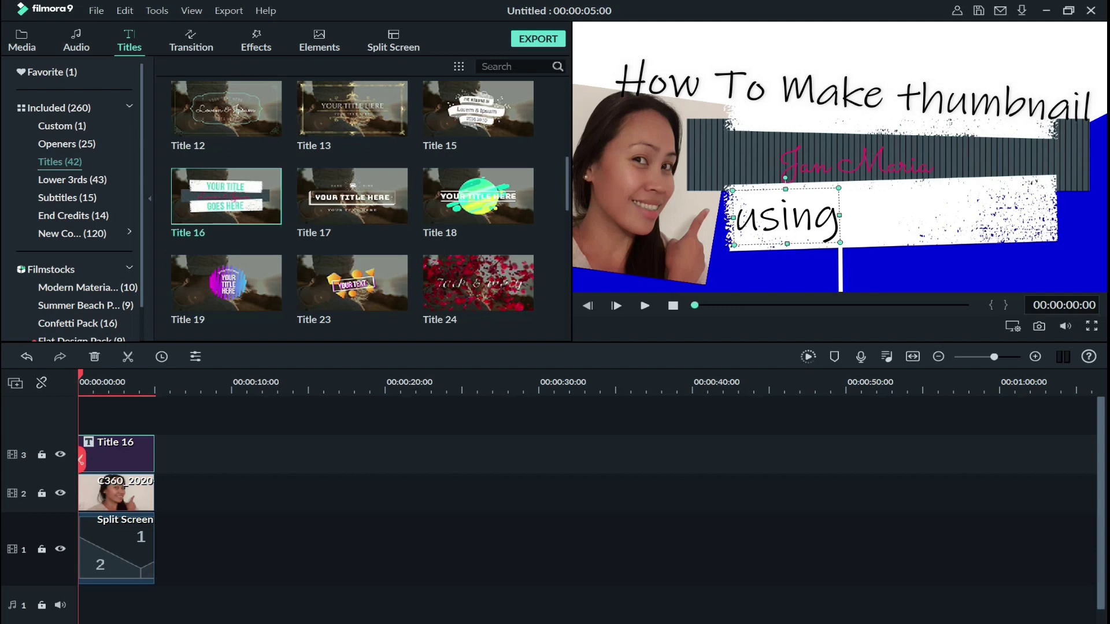
pyautogui.click(914, 217)
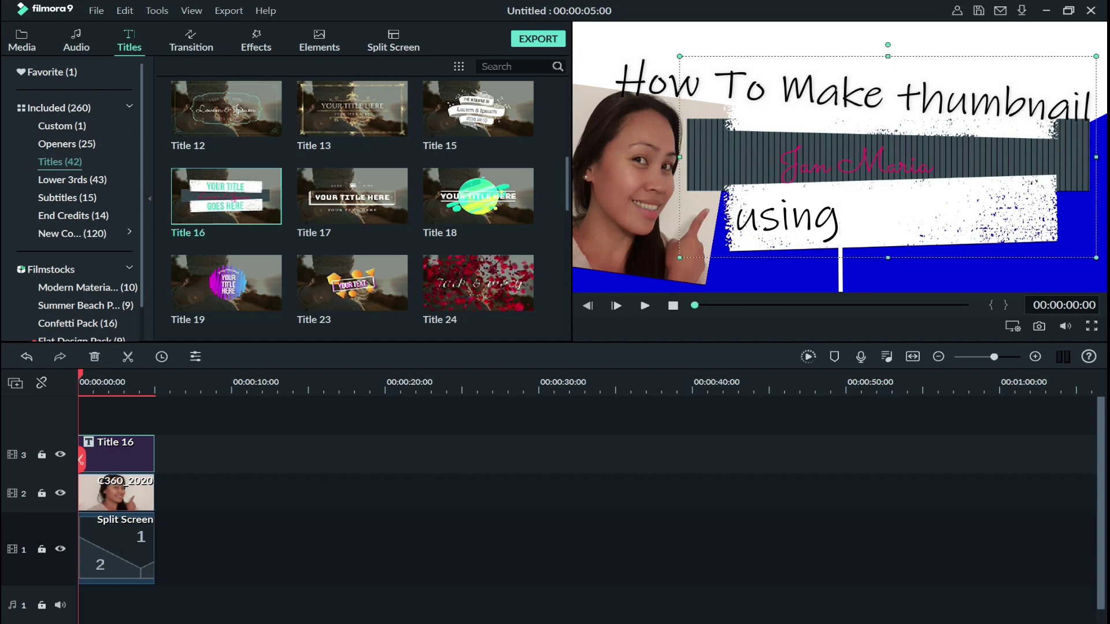
# Add the Unbenannt logo image to video track 4 above the title, shrunk and tilted beside the word "using".
pyautogui.click(22, 42)
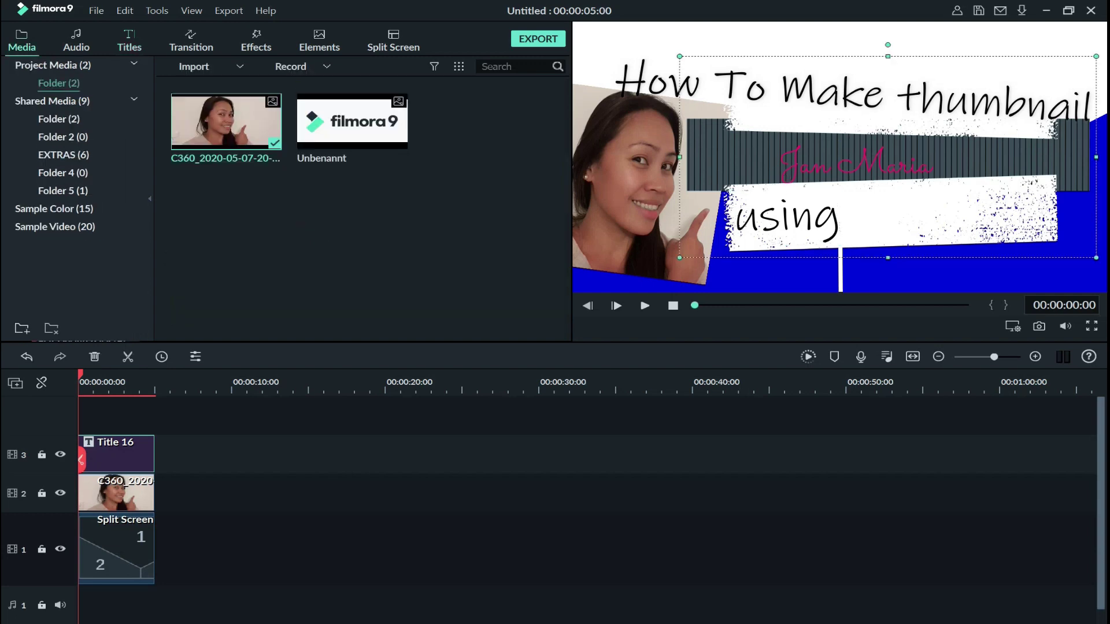
pyautogui.click(352, 122)
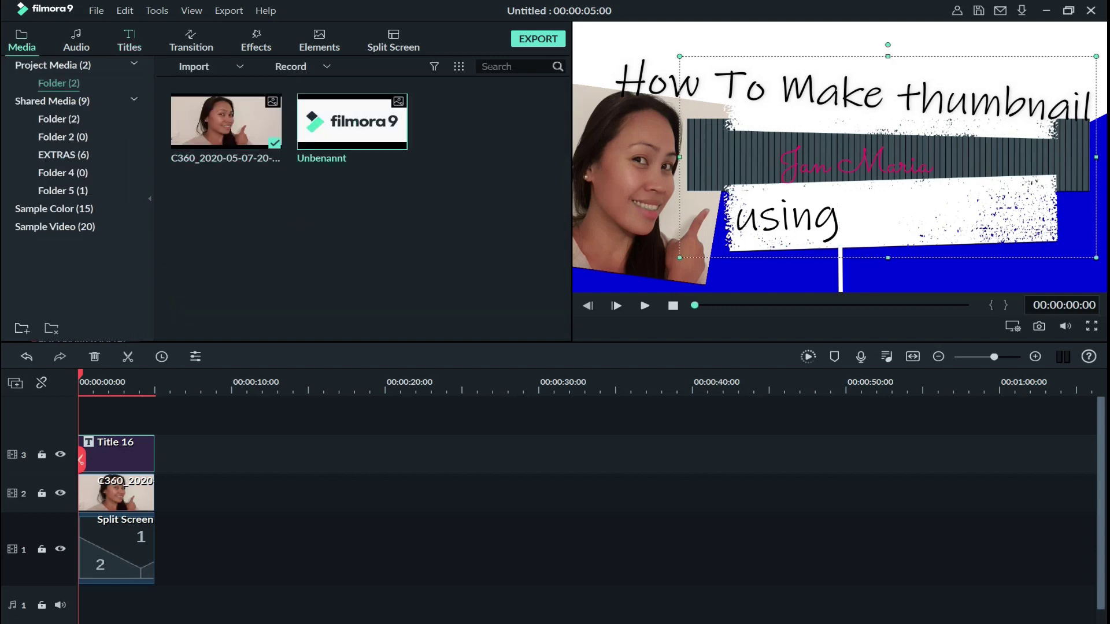
pyautogui.moveTo(352, 121); pyautogui.dragTo(88, 415)
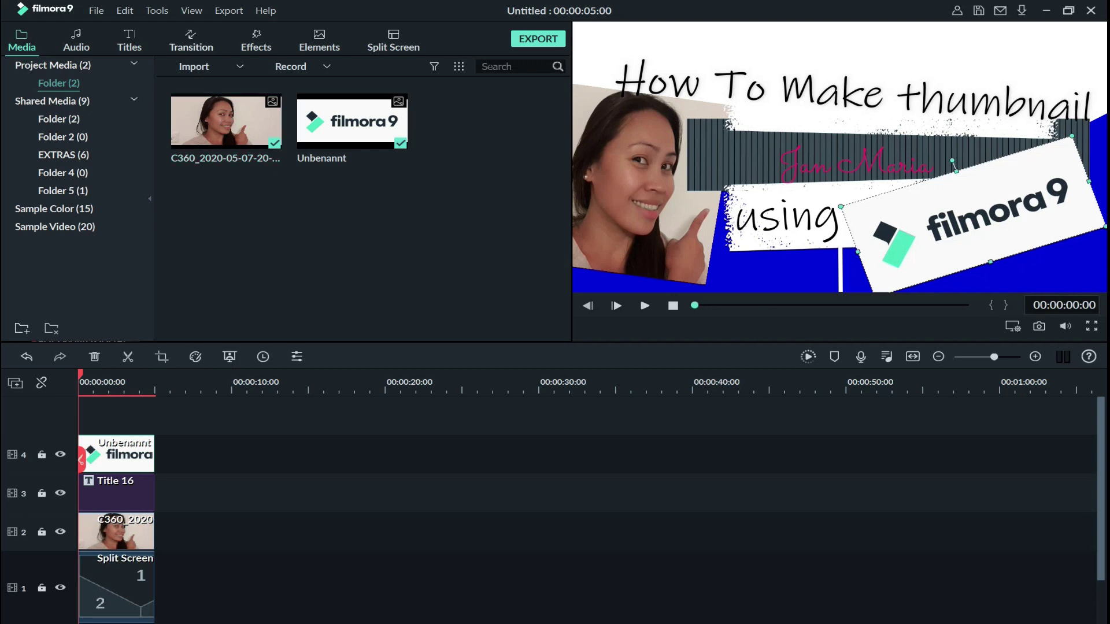
# Add Element Handdrawn 5 from the Hand Drawn elements to video track 5 and shift its hearts toward the portrait photo.
pyautogui.click(191, 41)
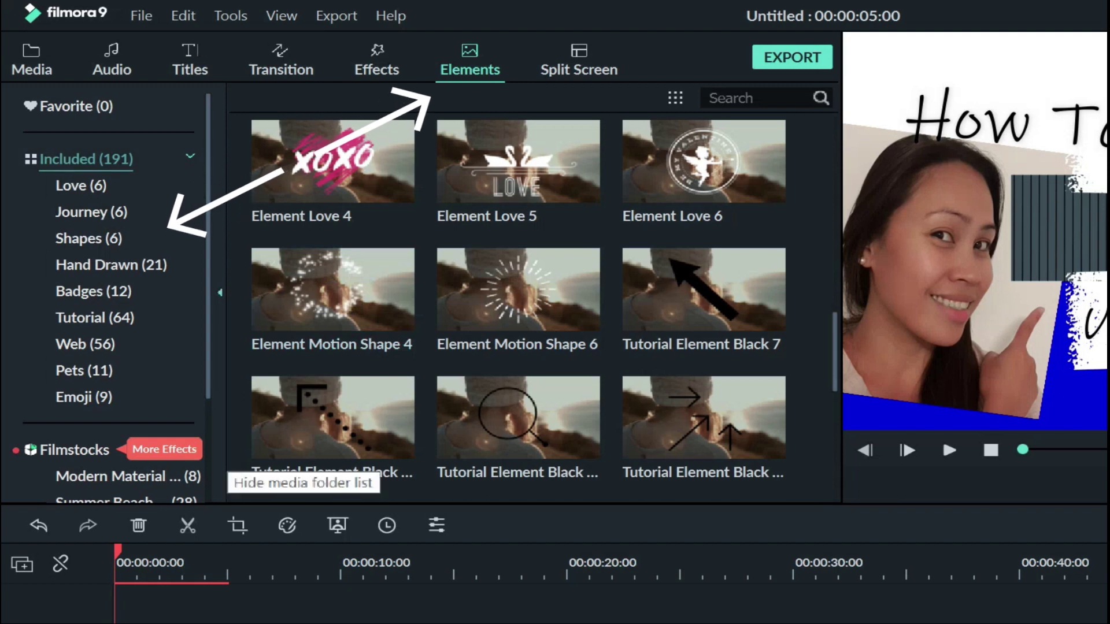
pyautogui.scroll(-5, 703, 295)
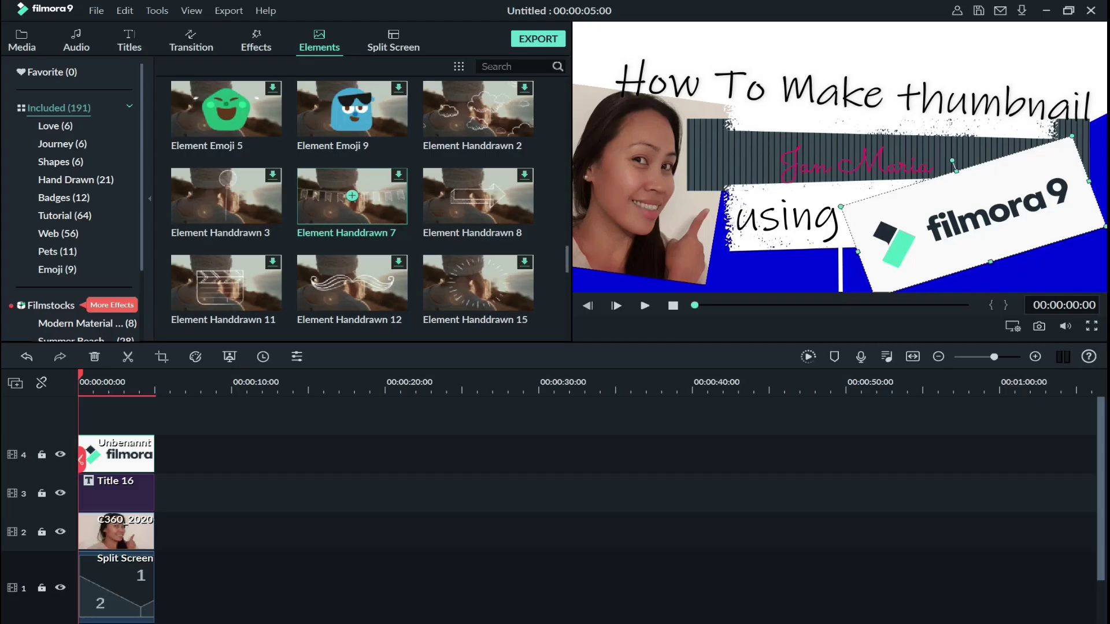
pyautogui.scroll(-3, 352, 195)
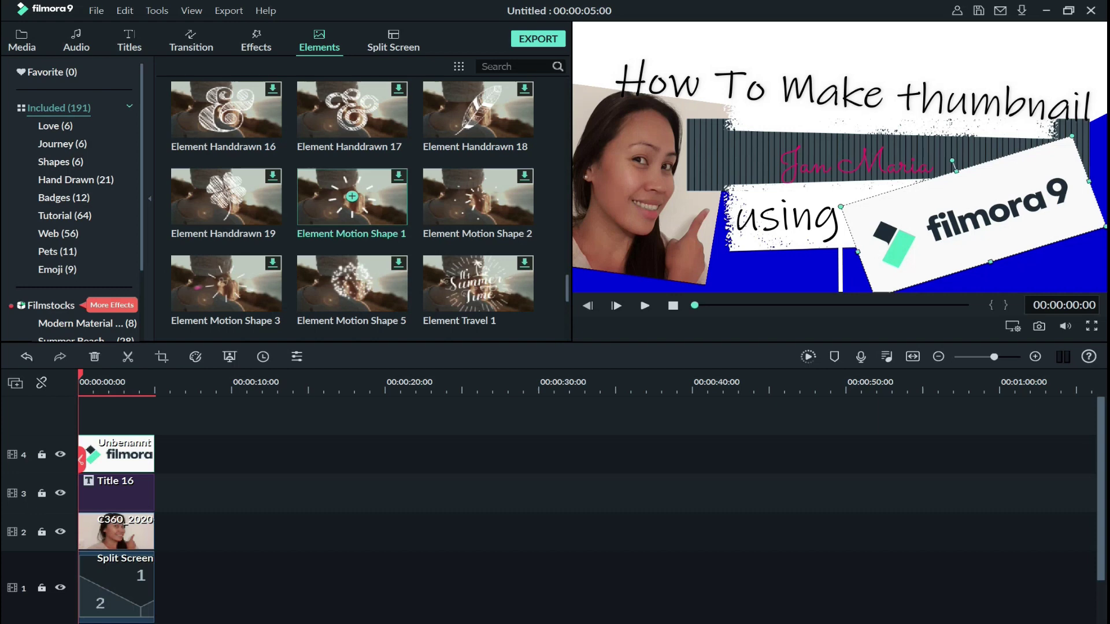
pyautogui.scroll(-5, 352, 196)
pyautogui.scroll(-5, 352, 203)
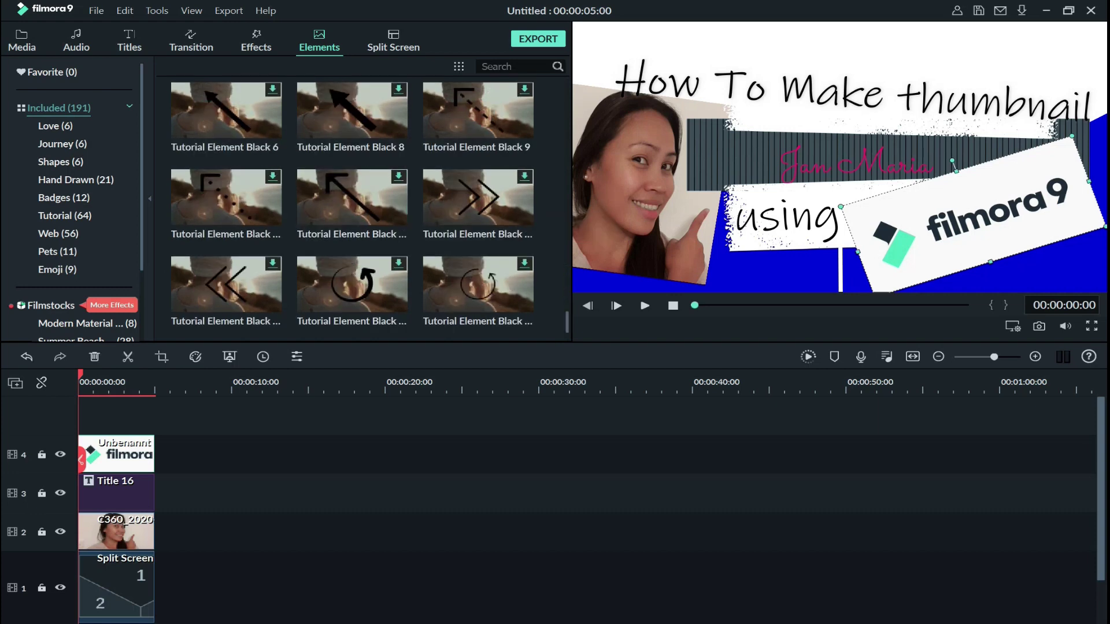
pyautogui.click(76, 180)
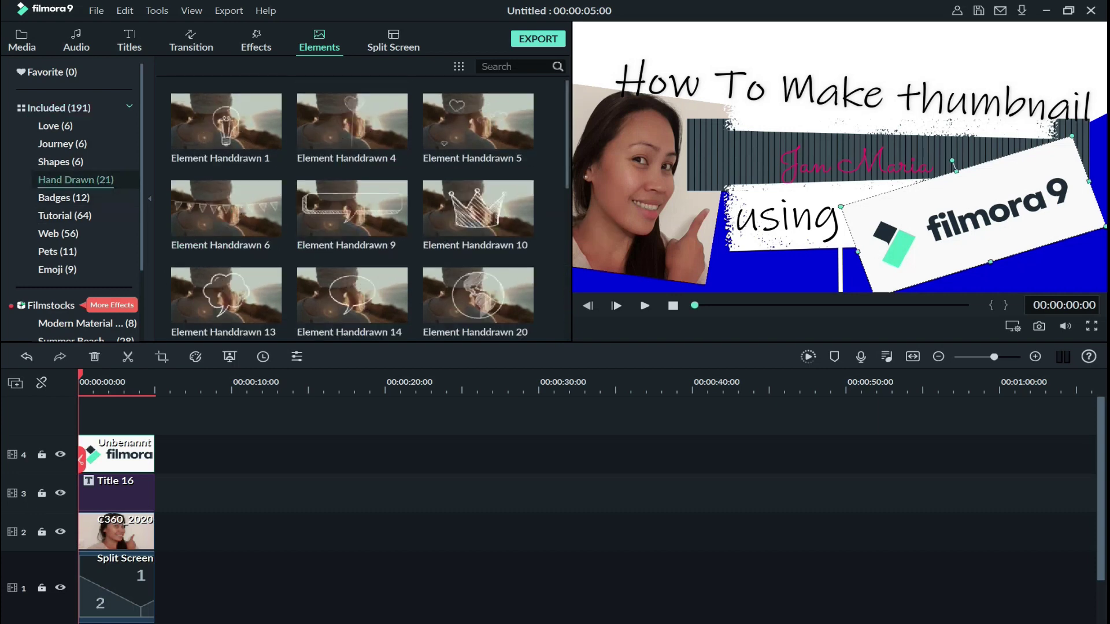
pyautogui.moveTo(477, 120); pyautogui.dragTo(115, 415)
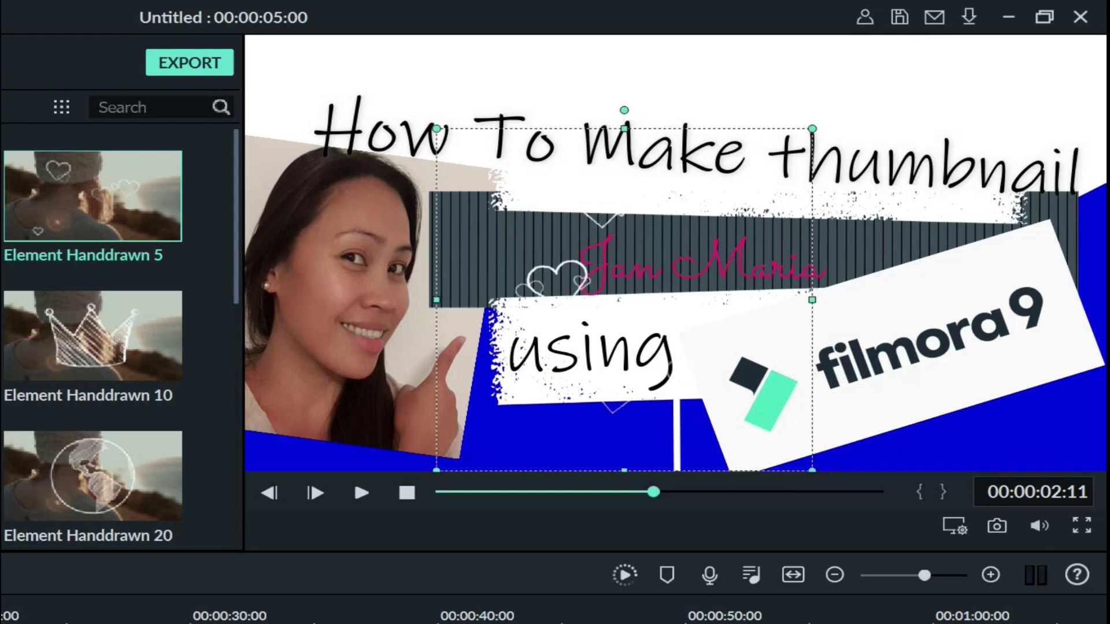
pyautogui.moveTo(624, 300); pyautogui.dragTo(581, 306)
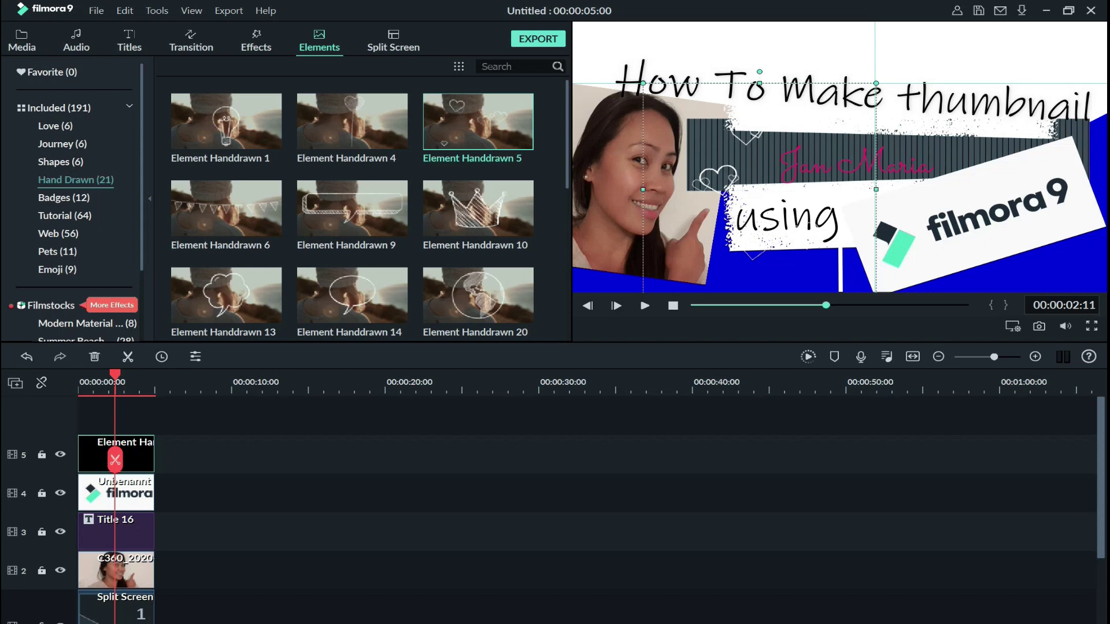
# Add a second Element Handdrawn 5 to video track 6, shrink it and place its hearts above the logo.
pyautogui.moveTo(479, 122); pyautogui.dragTo(101, 417)
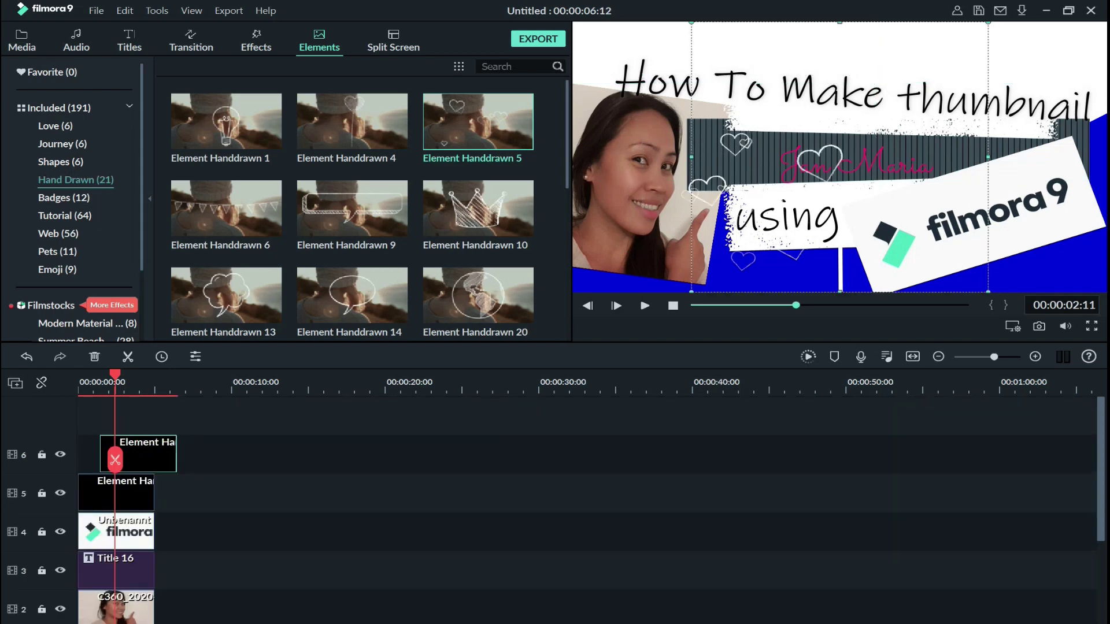
pyautogui.moveTo(691, 22); pyautogui.dragTo(785, 107)
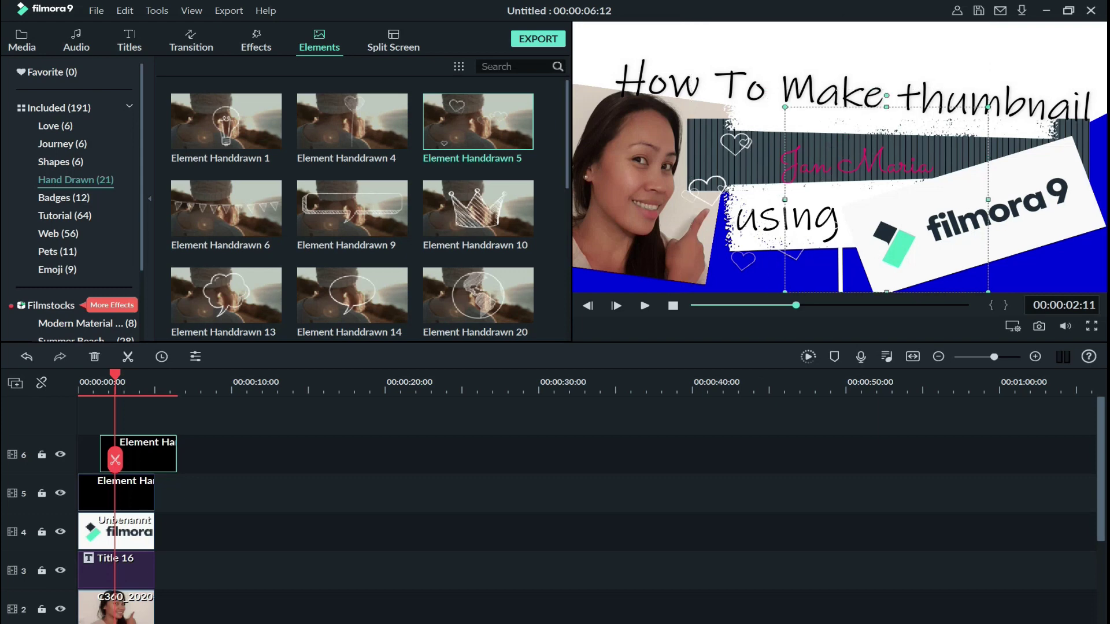
pyautogui.moveTo(886, 199); pyautogui.dragTo(1005, 143)
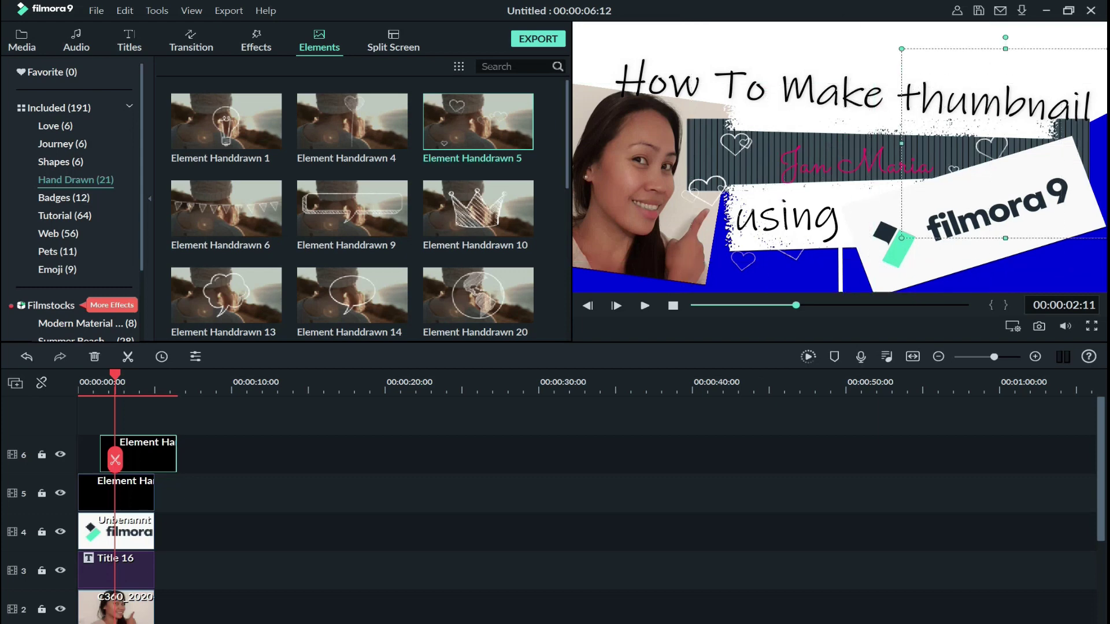
# Add a third Element Handdrawn 5 to video track 7 and shift its clip earlier so its hearts show below the logo.
pyautogui.moveTo(477, 120)
pyautogui.moveTo(478, 121); pyautogui.dragTo(111, 416)
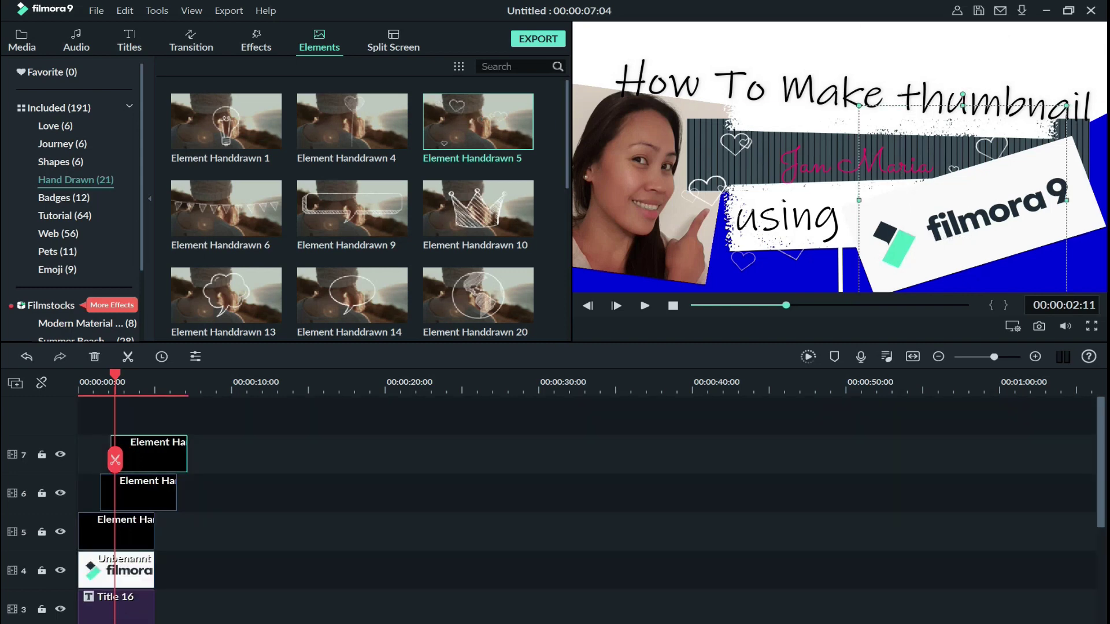
pyautogui.moveTo(150, 456); pyautogui.dragTo(115, 459)
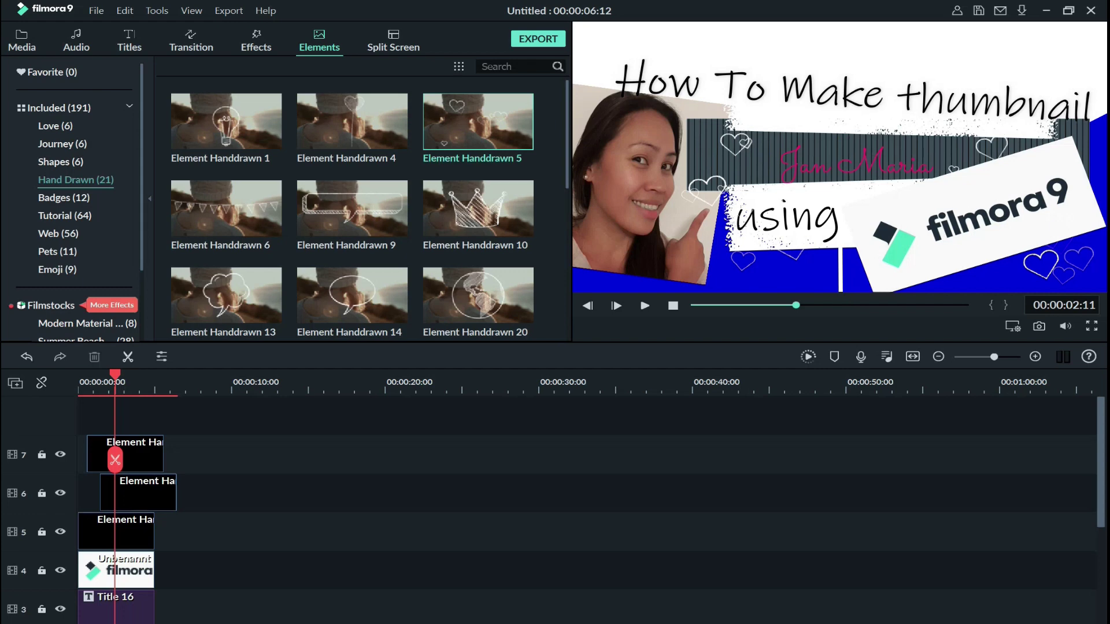
# Take a snapshot of the current thumbnail frame and check the file options available for the snapshot.
pyautogui.click(1039, 326)
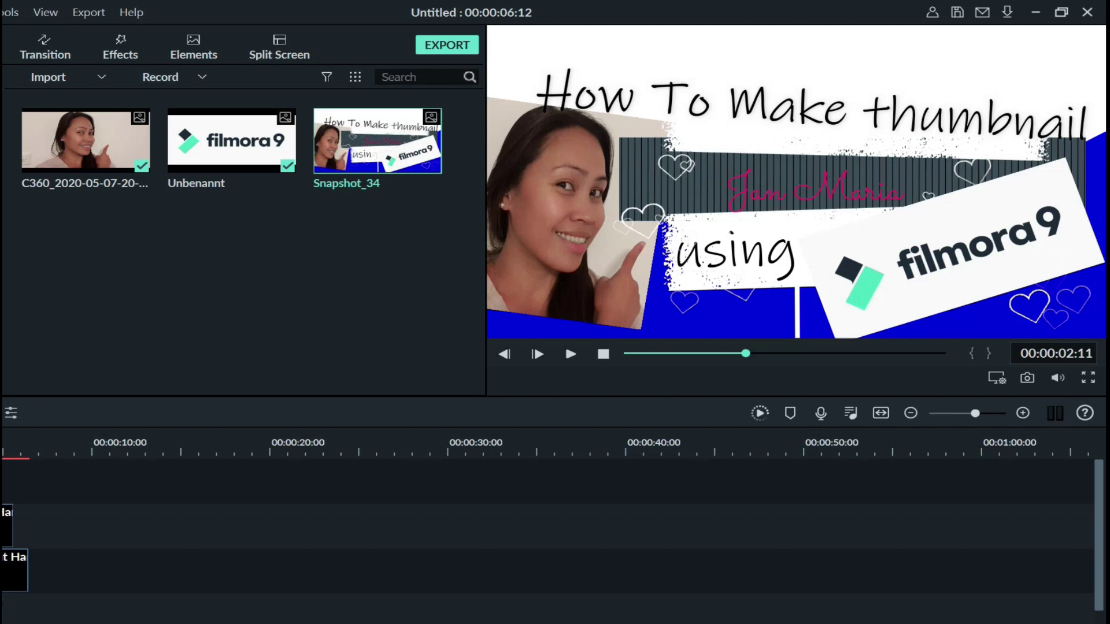
pyautogui.rightClick(357, 153)
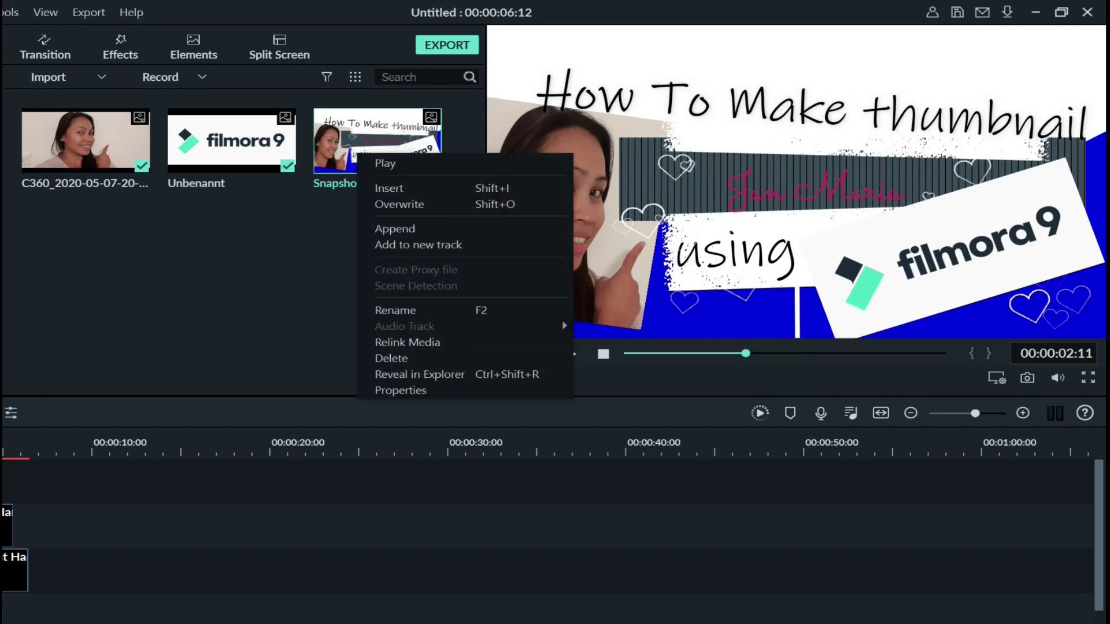
pyautogui.rightClick(403, 146)
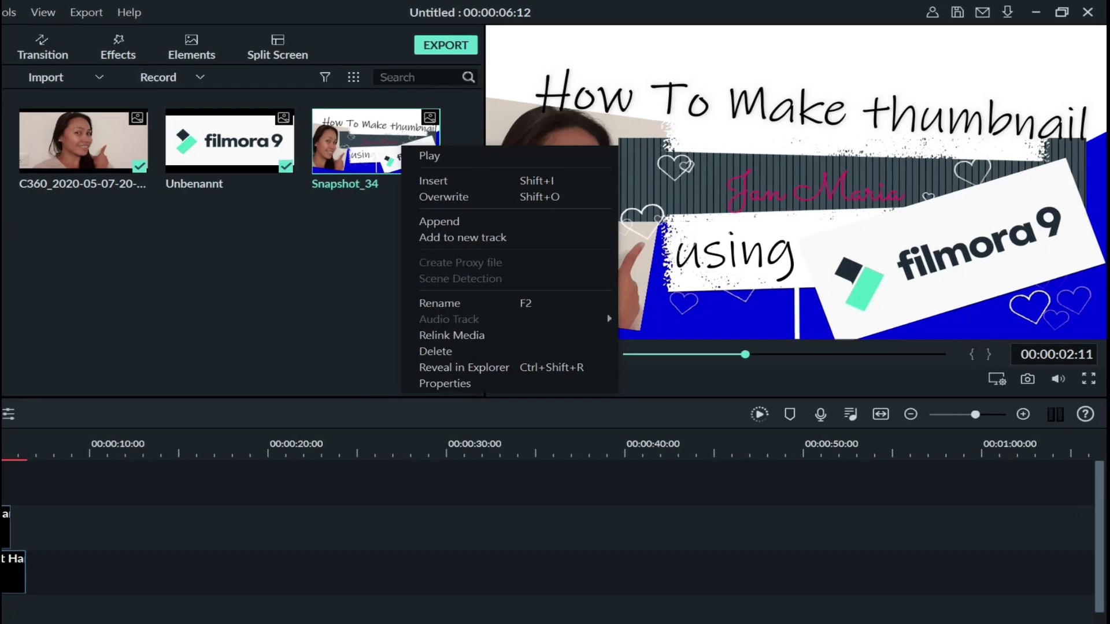
pyautogui.press('Escape')
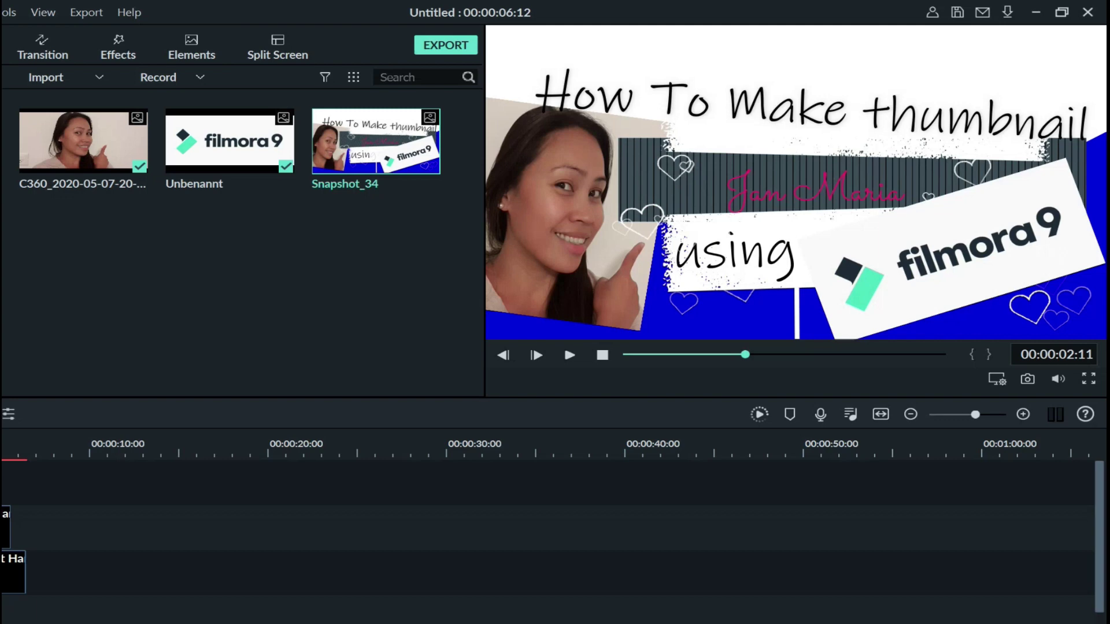
# Select all clips on the timeline and delete them.
pyautogui.scroll(-2, 549, 538)
pyautogui.moveTo(382, 605); pyautogui.dragTo(96, 396)
pyautogui.moveTo(0, 623); pyautogui.dragTo(0, 623)
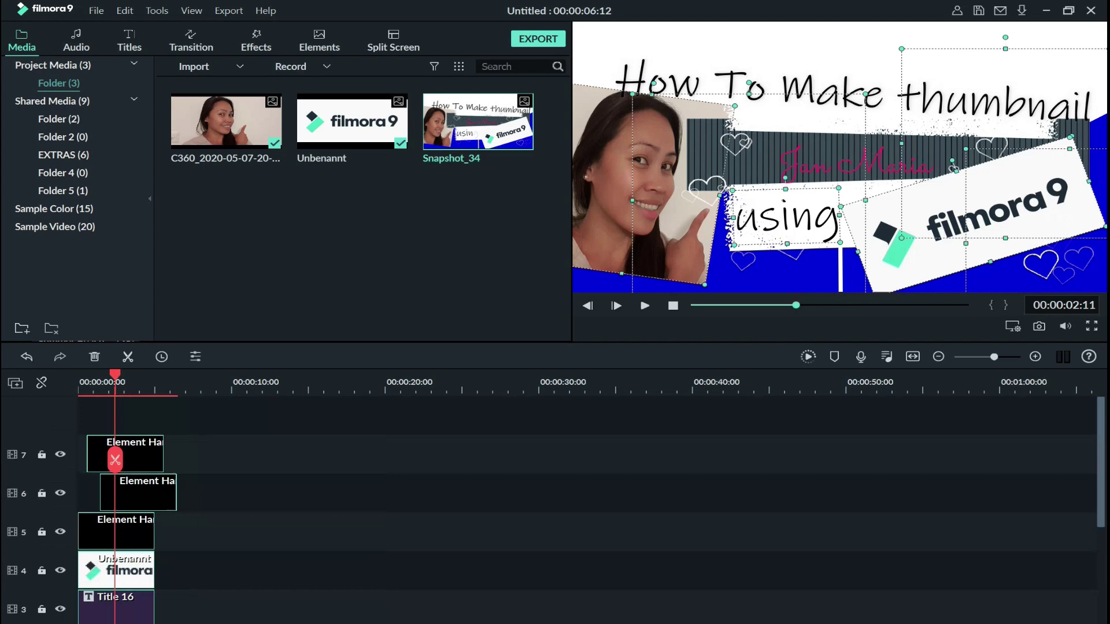
pyautogui.press('Delete')
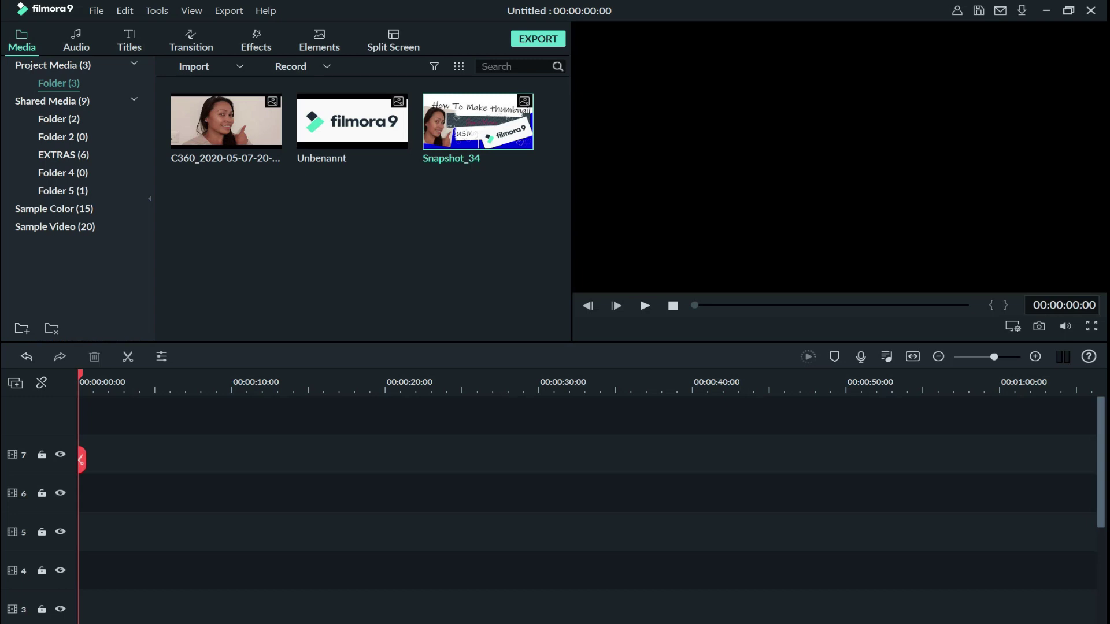
# Preview the snapshot, then switch to Snipping Tool and save the captured image as JPEG file "thumbnail" in the Desktop folder Neuer Ordner.
pyautogui.moveTo(478, 121)
pyautogui.press('space')
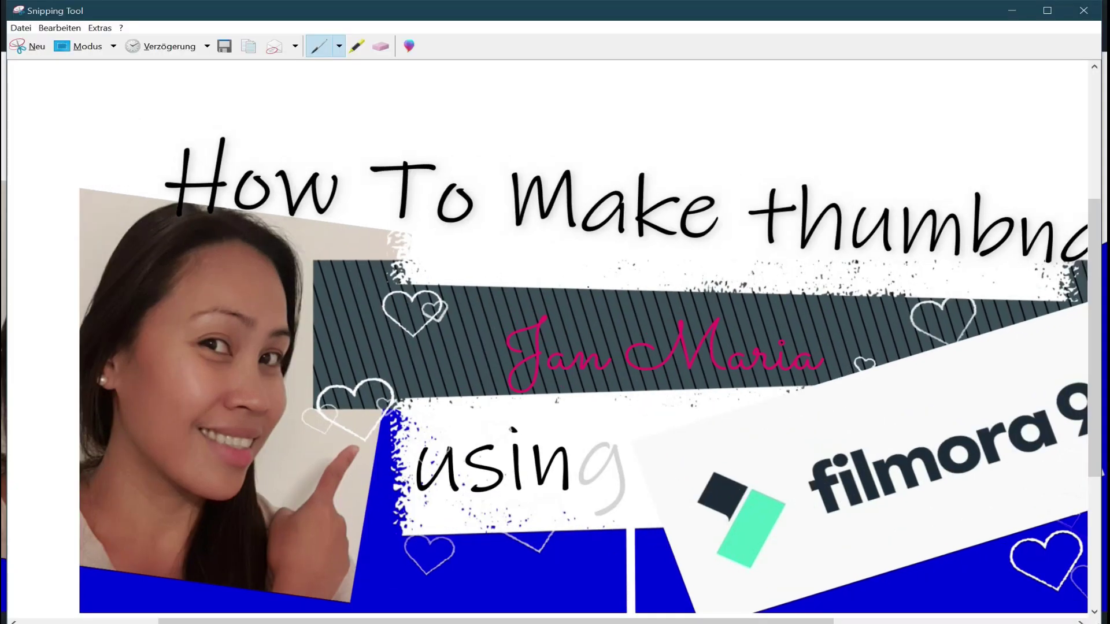
pyautogui.rightClick(360, 261)
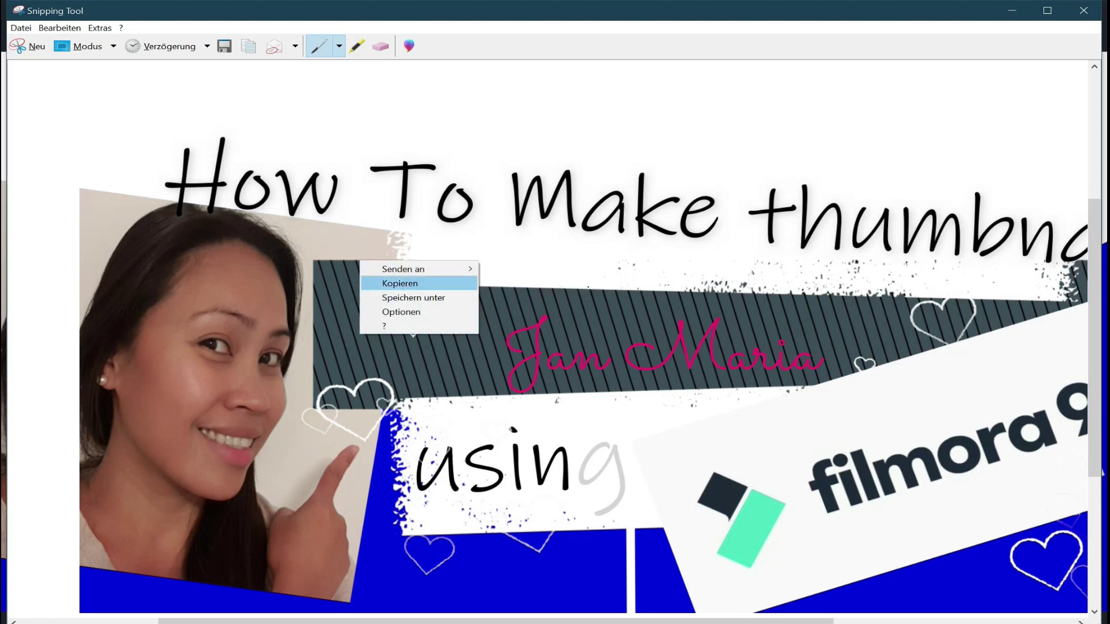
pyautogui.click(400, 283)
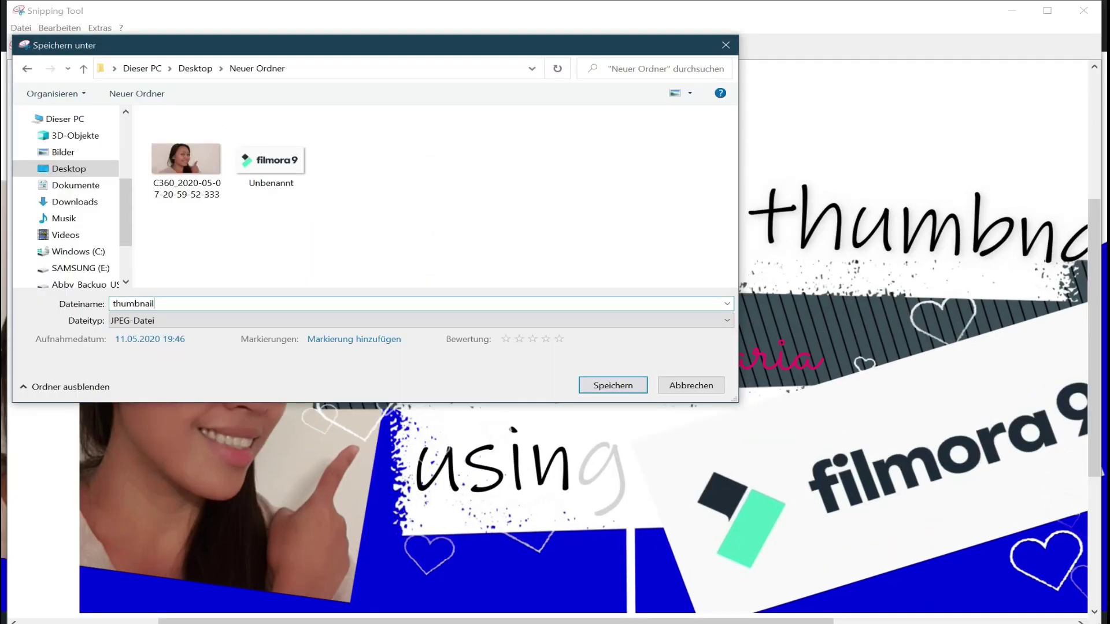
pyautogui.press('Tab')
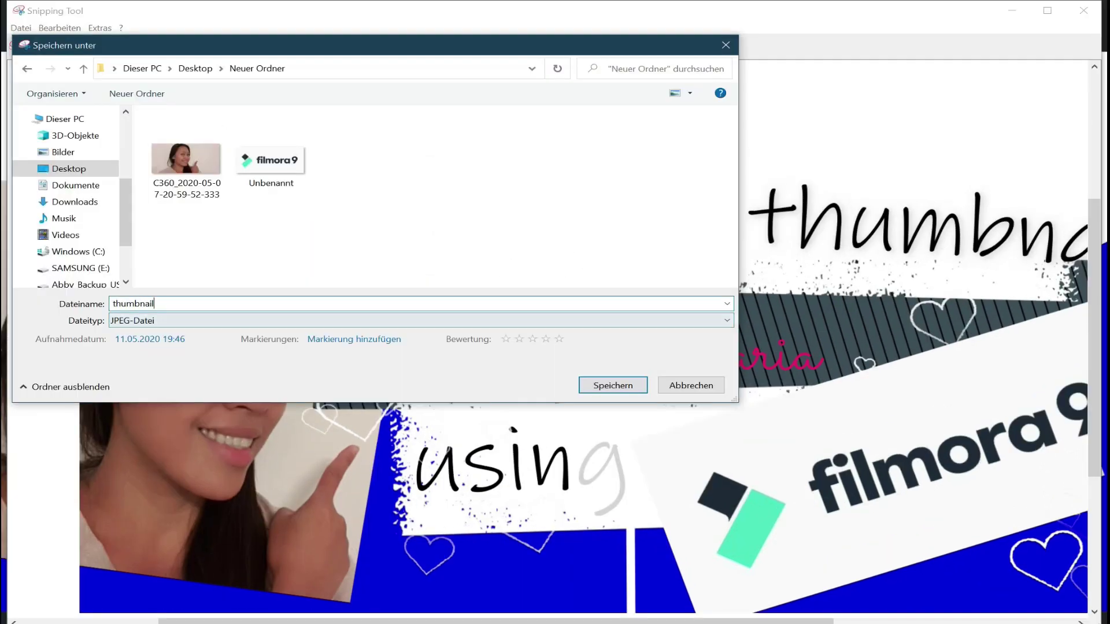
pyautogui.press('Return')
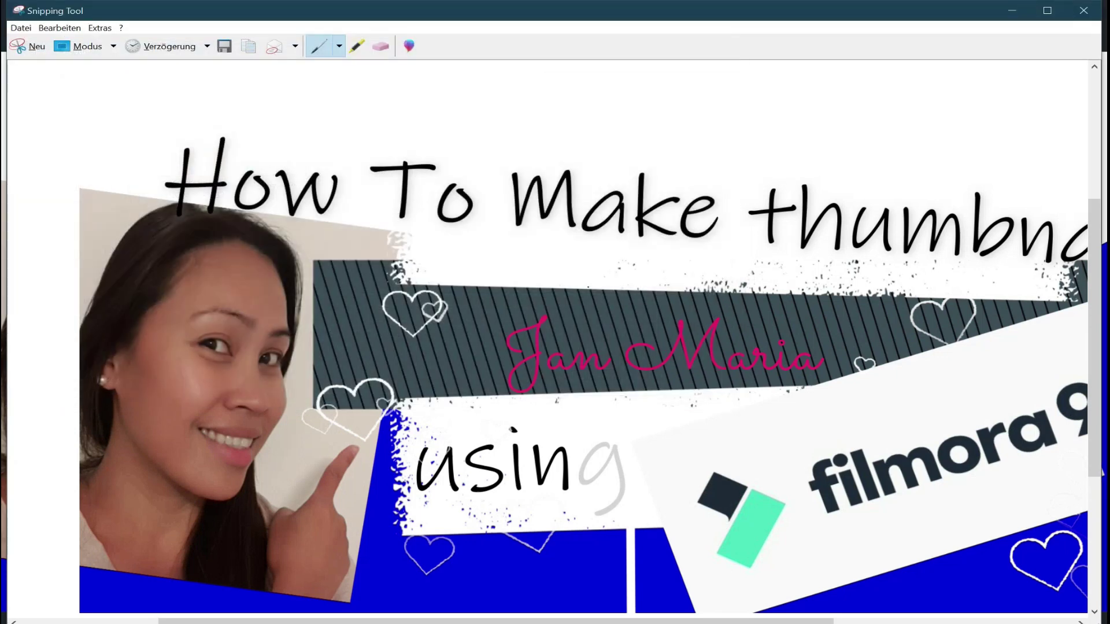